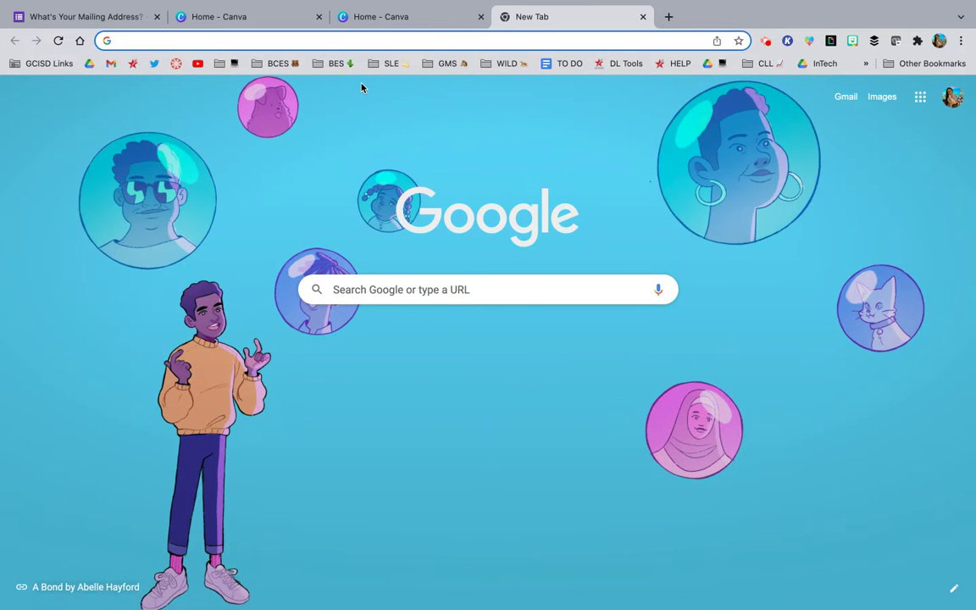
Open Google Chat in the browser at chat.google.com
type("chat.google.com")
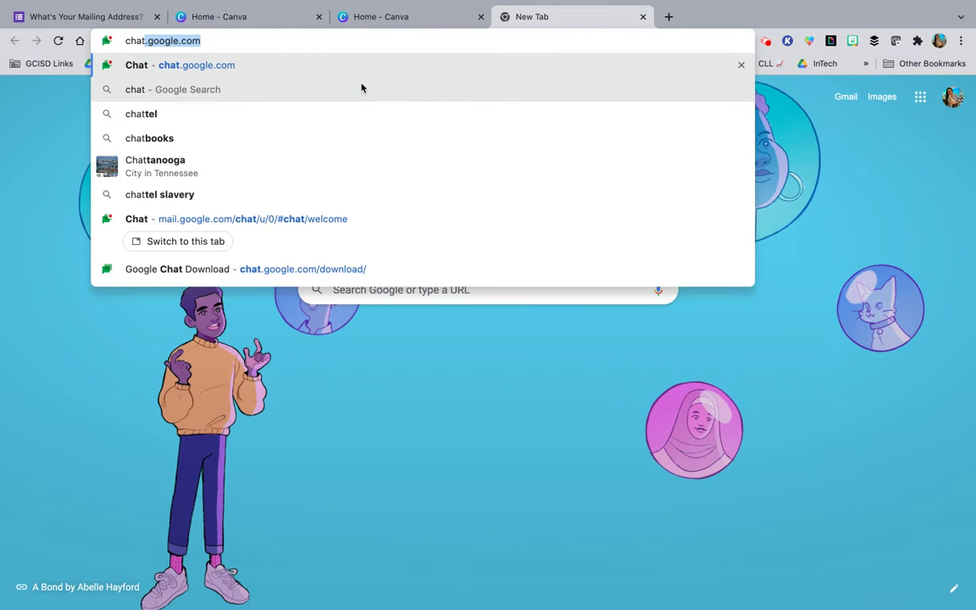
key("Return")
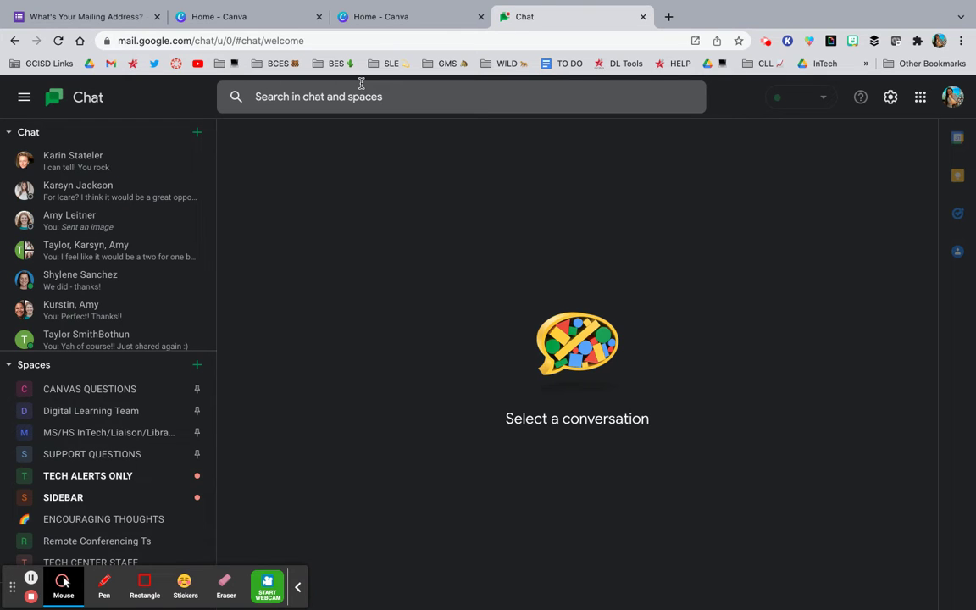
double_click(544, 38)
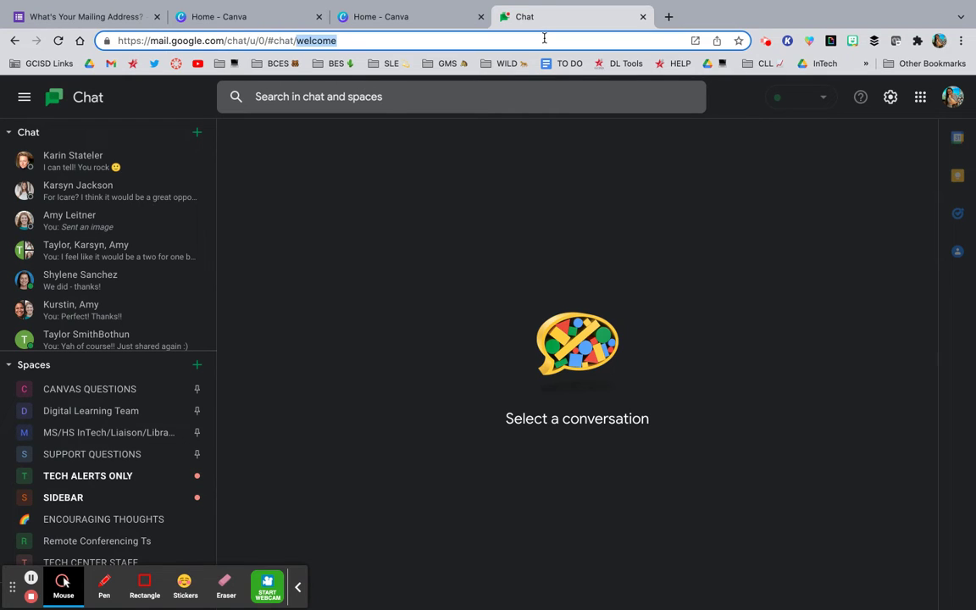
type("ch")
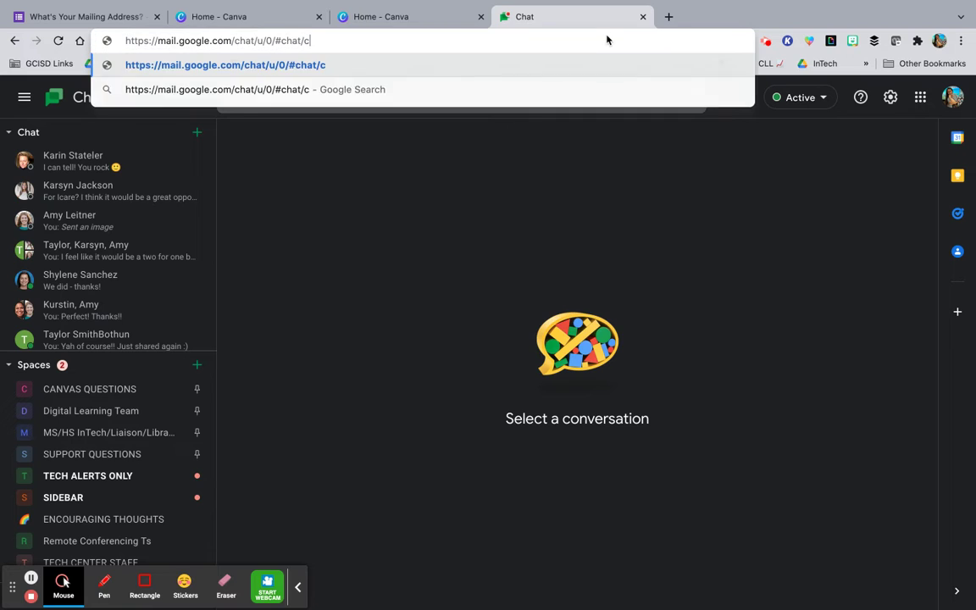
key("super+a")
type("chat")
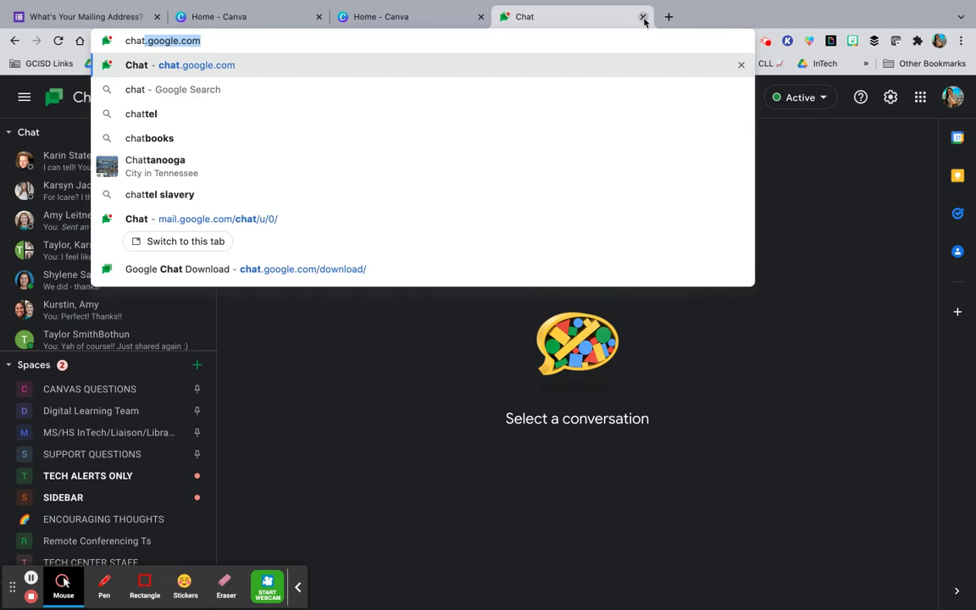
key("Return")
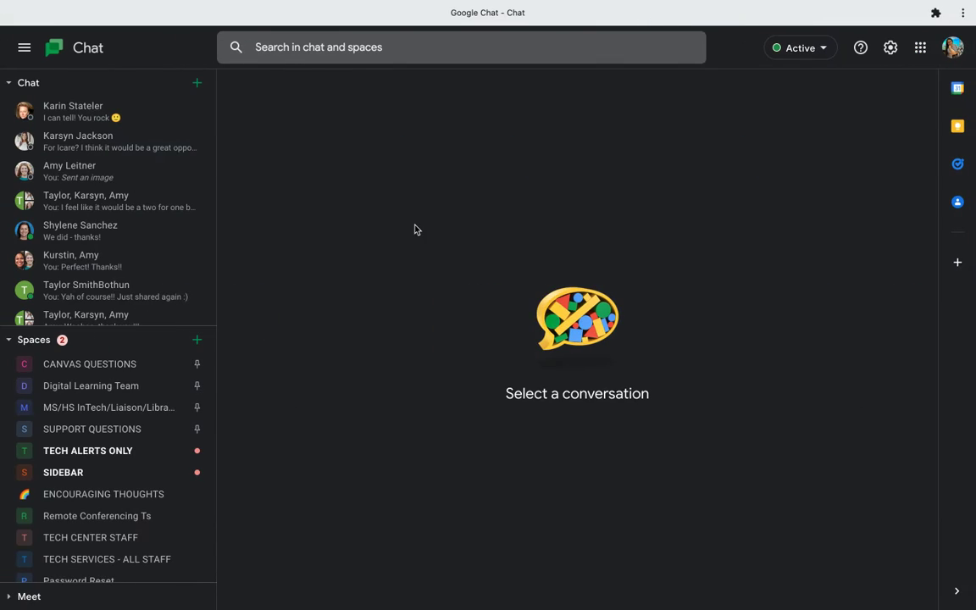
Go to the desktop and switch to the standalone Google Chat app
key("ctrl+Up")
left_click(246, 425)
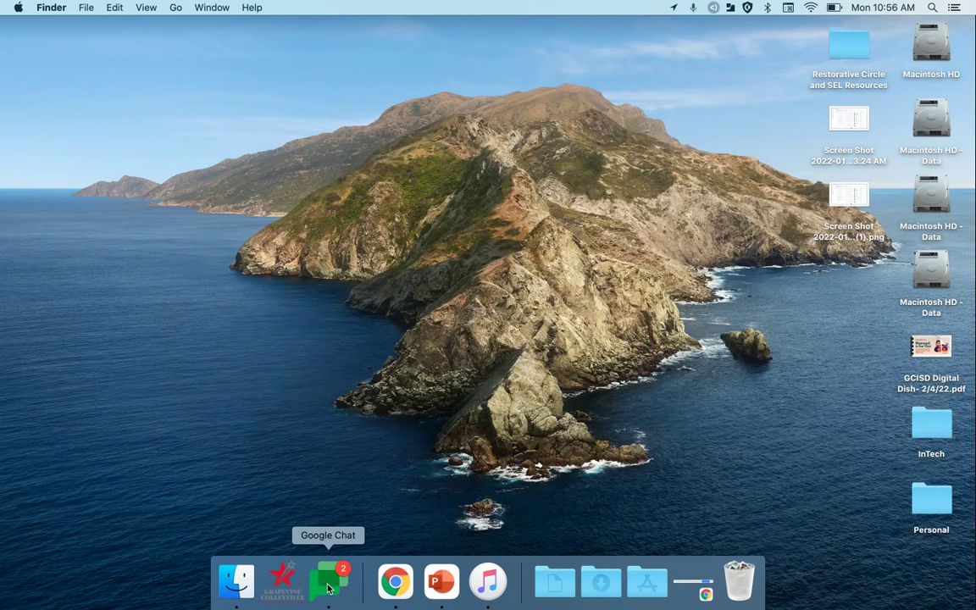
key("ctrl+Up")
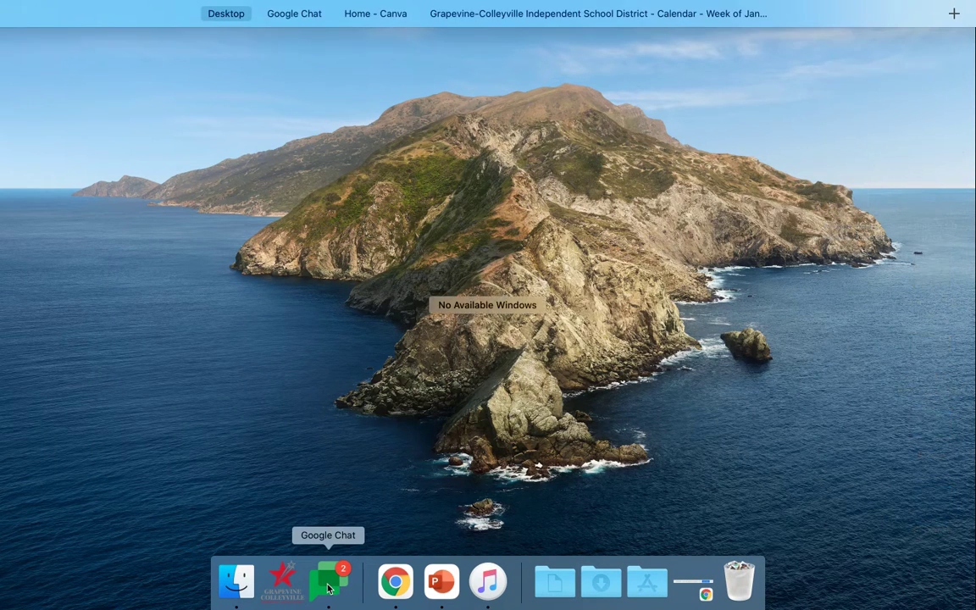
key("ctrl+Right")
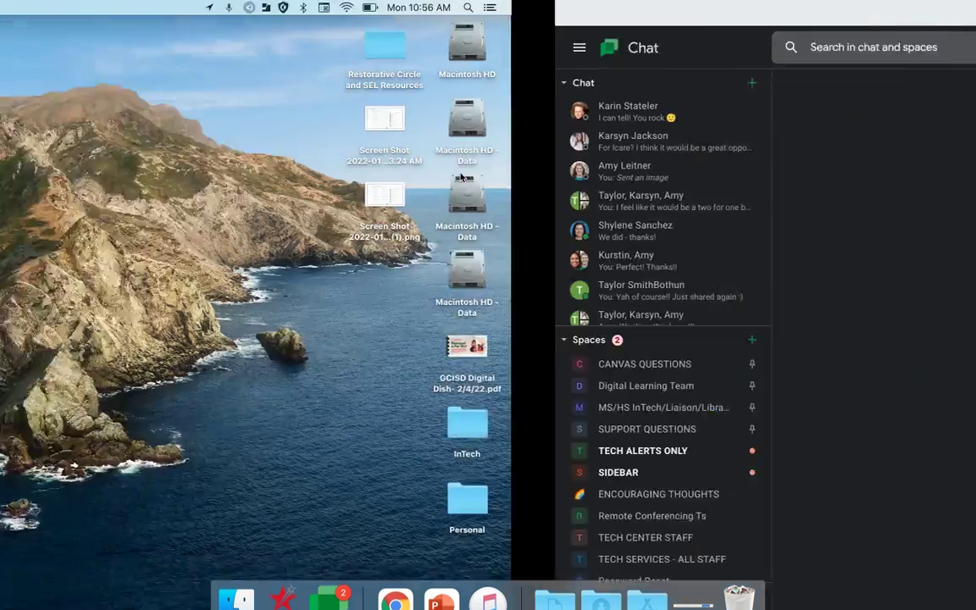
key("ctrl+Up")
left_click(404, 59)
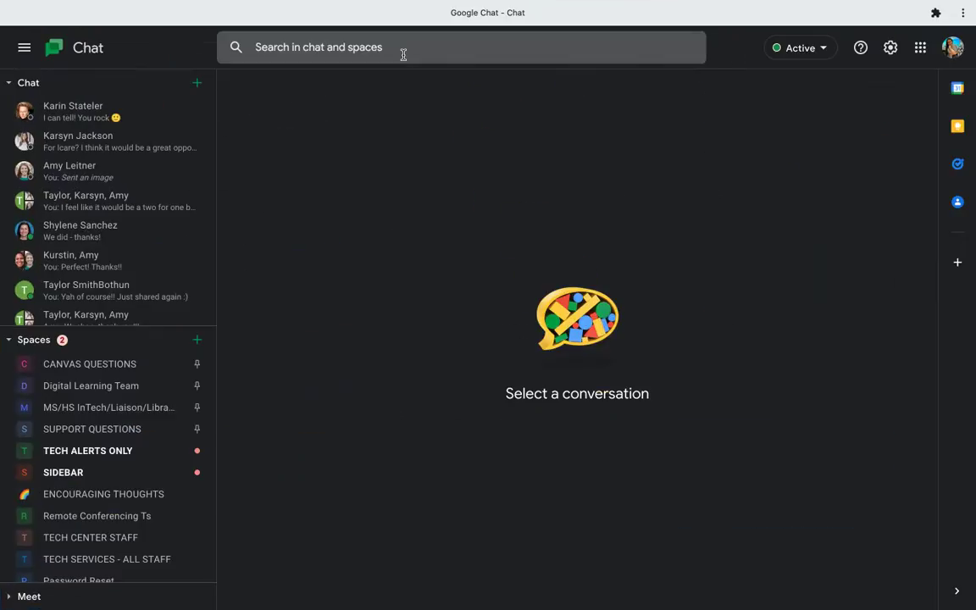
key("ctrl+Up")
left_click(407, 526)
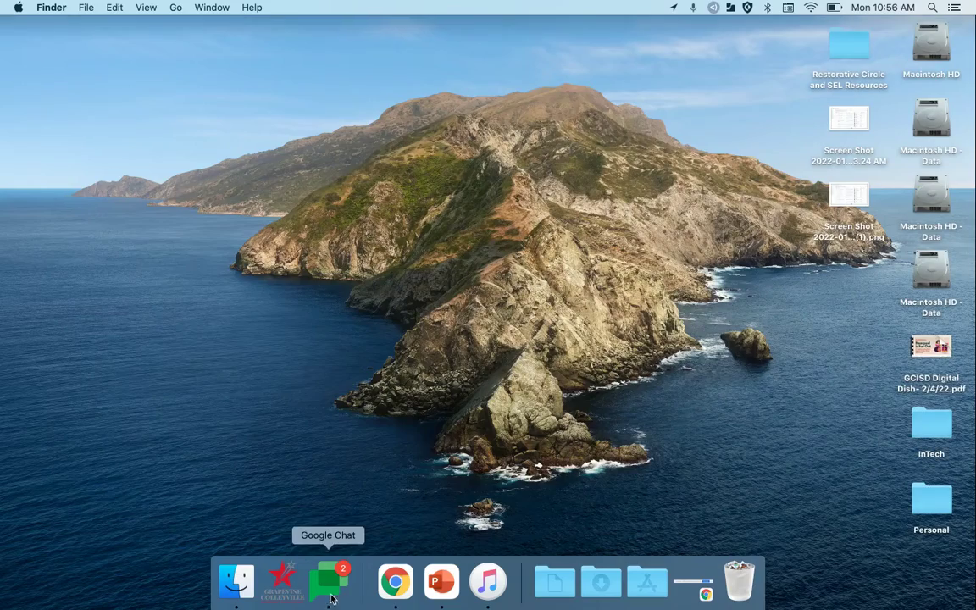
left_click(329, 580)
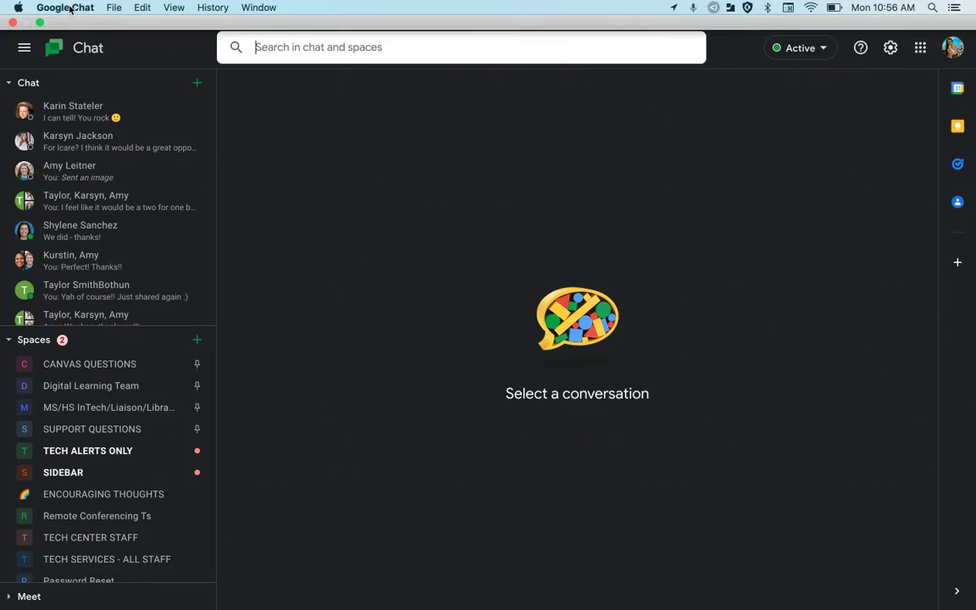
Close and relaunch the Google Chat app, expand it to full screen and return to its home view
left_click(14, 22)
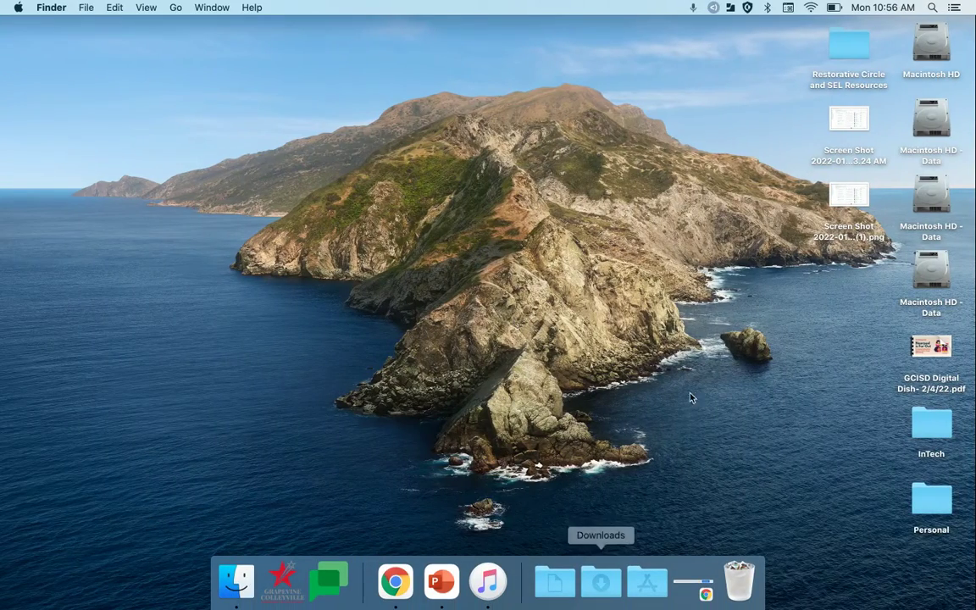
left_click(339, 585)
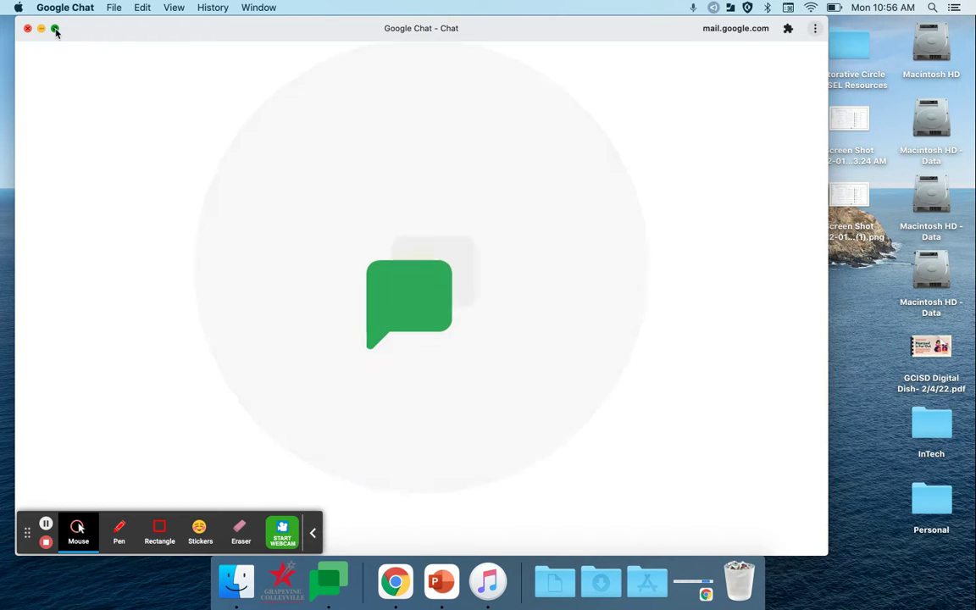
left_click(55, 28)
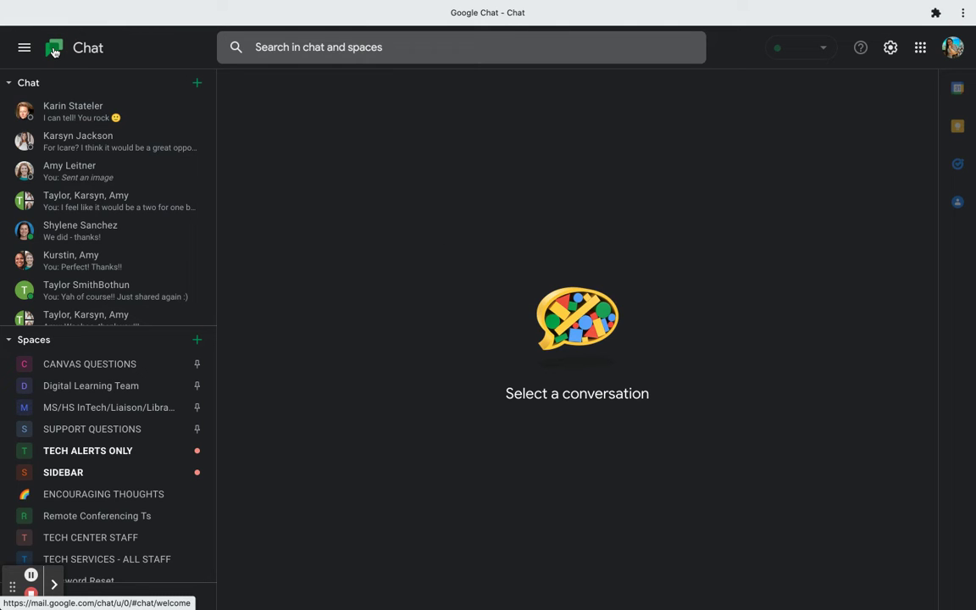
left_click(54, 110)
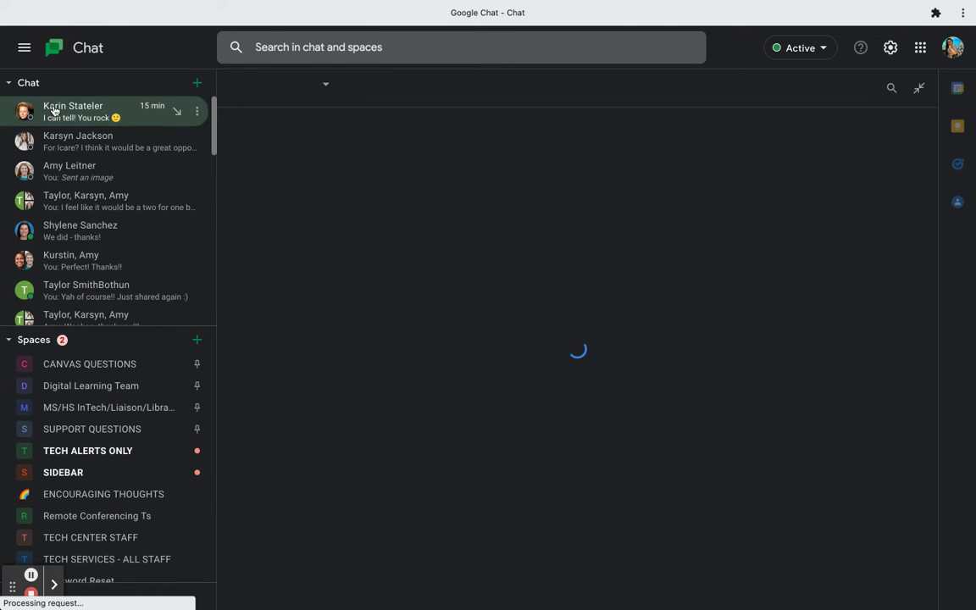
left_click(77, 48)
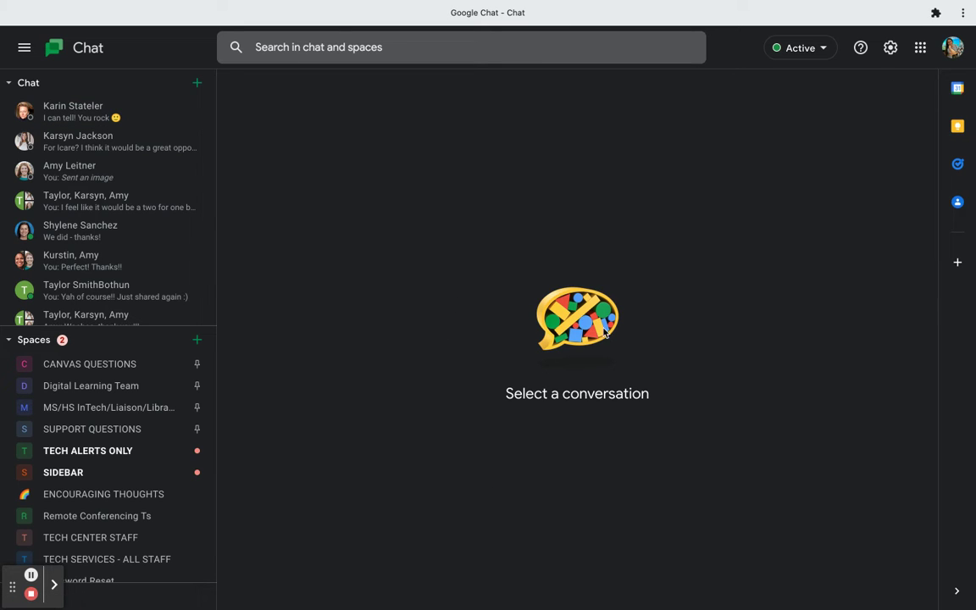
Set the chat availability to away and switch it back to Automatic
left_click(823, 49)
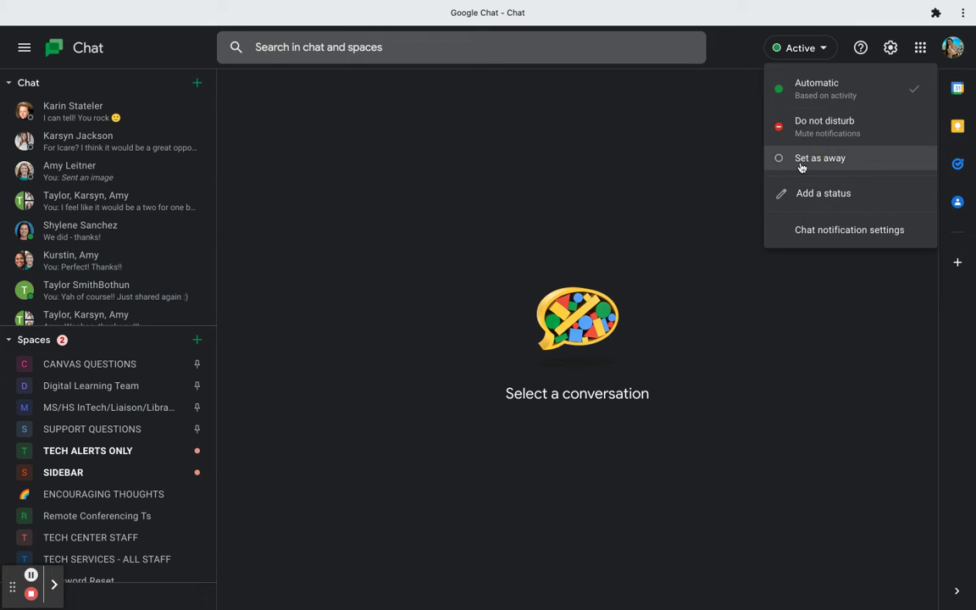
left_click(801, 161)
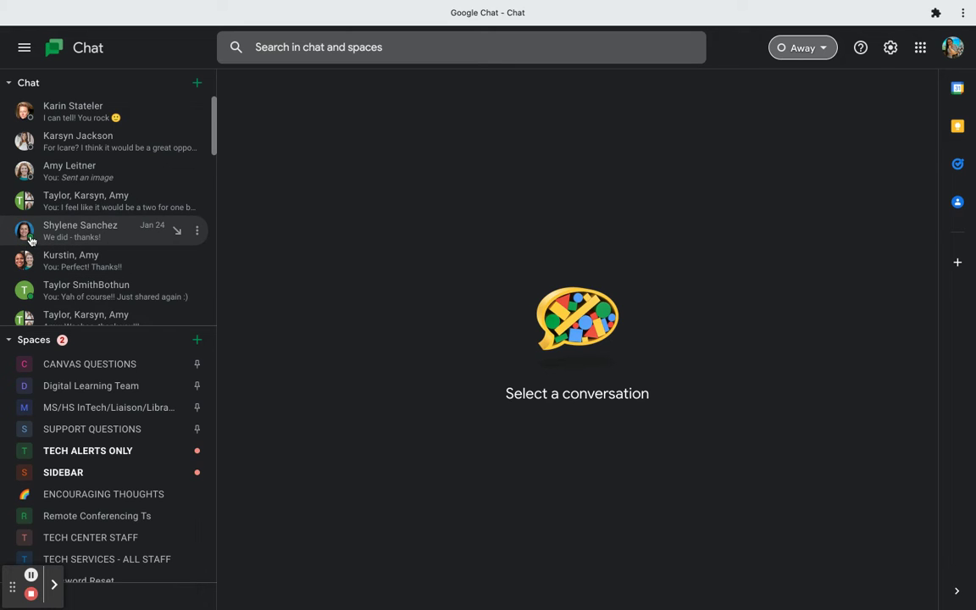
left_click(801, 53)
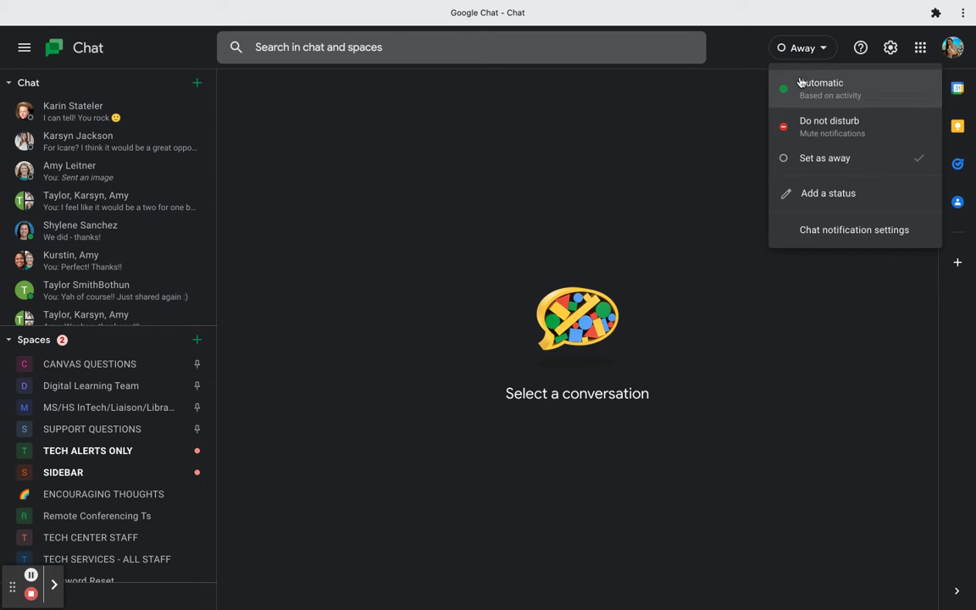
left_click(800, 83)
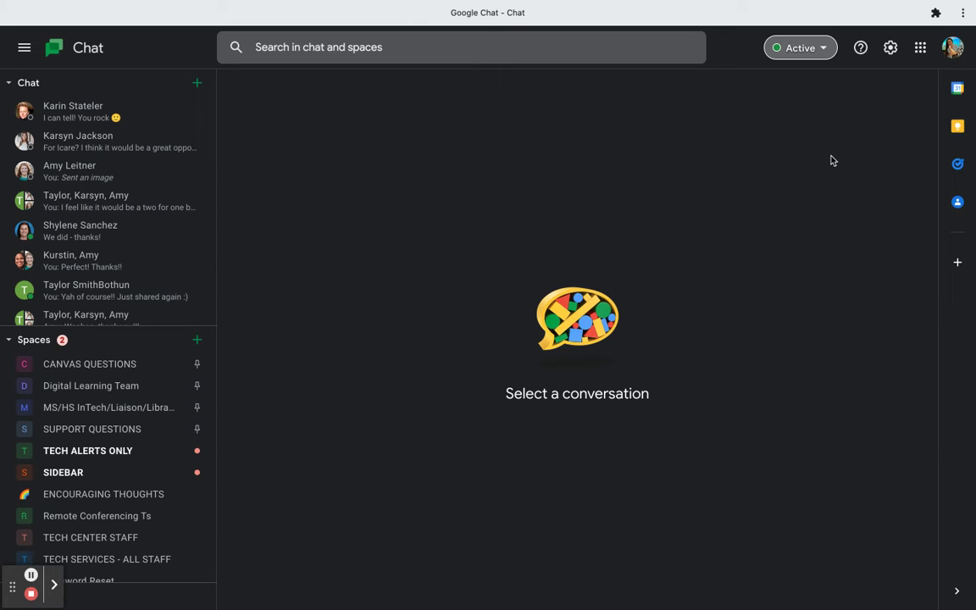
Review the availability options and the custom status choices, leaving the status dialog without setting one
left_click(817, 48)
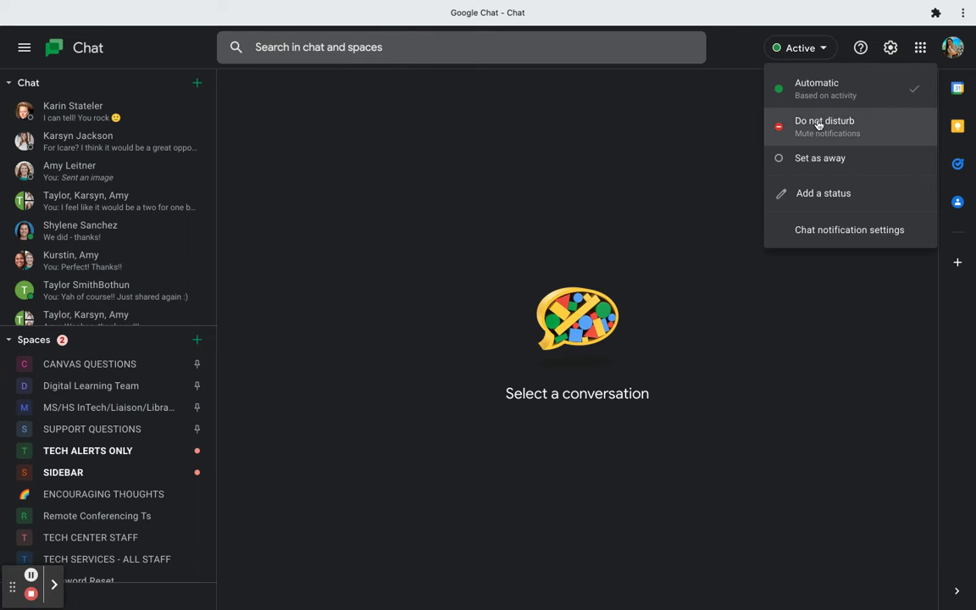
left_click(809, 191)
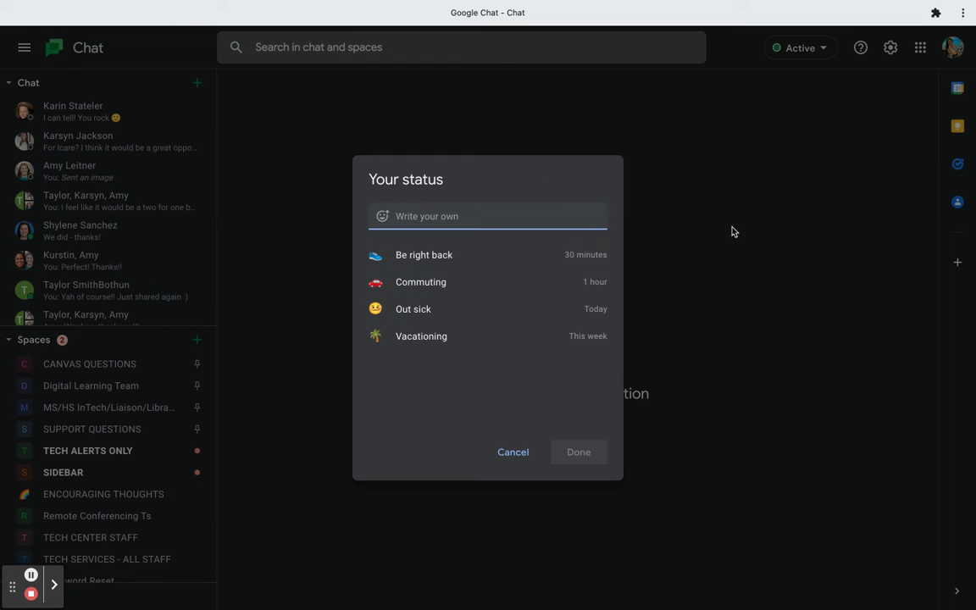
left_click(511, 454)
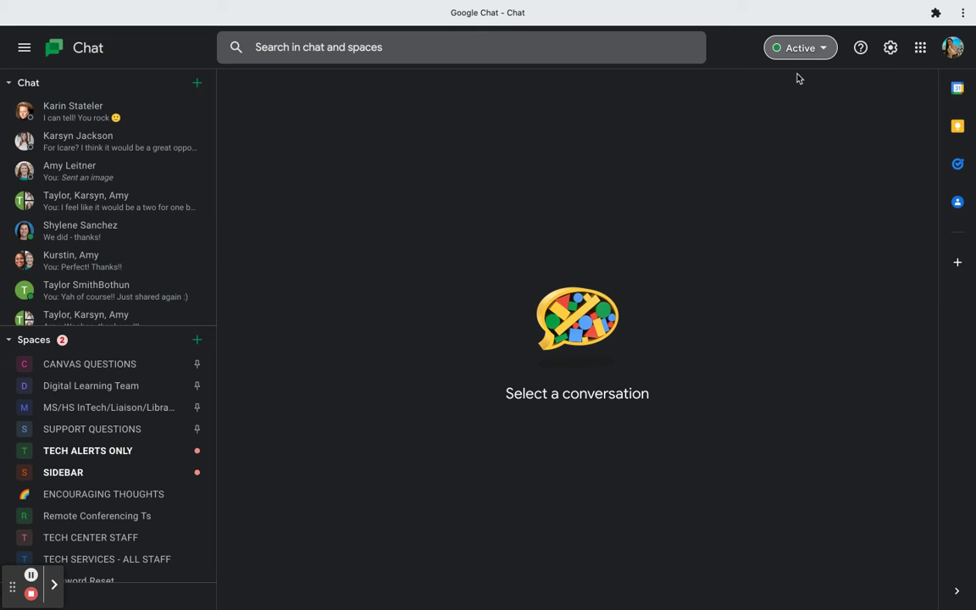
left_click(816, 49)
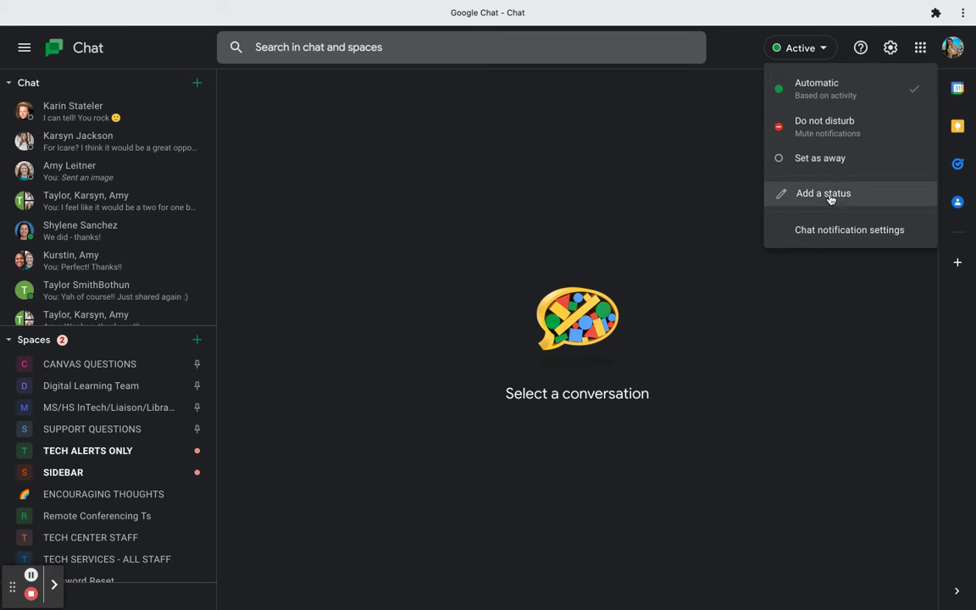
left_click(718, 185)
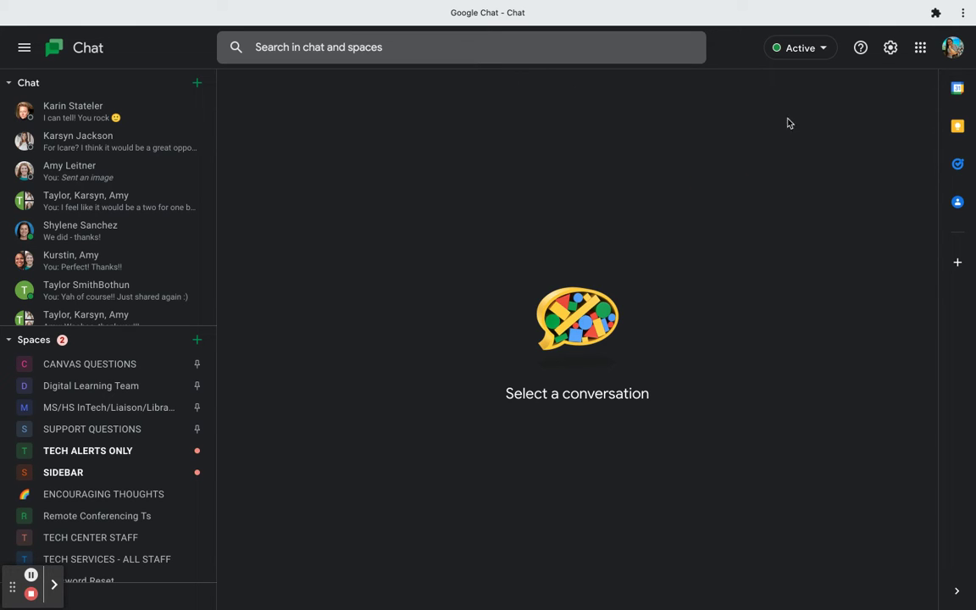
Review the Chat settings from desktop notifications through theme settings, and close them
left_click(890, 48)
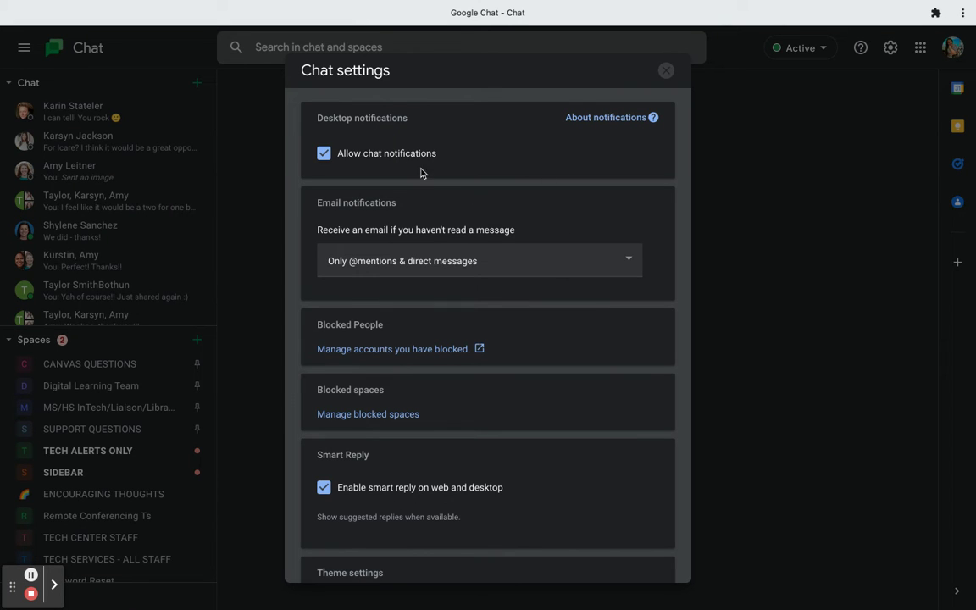
scroll(379, 526, "down", 3)
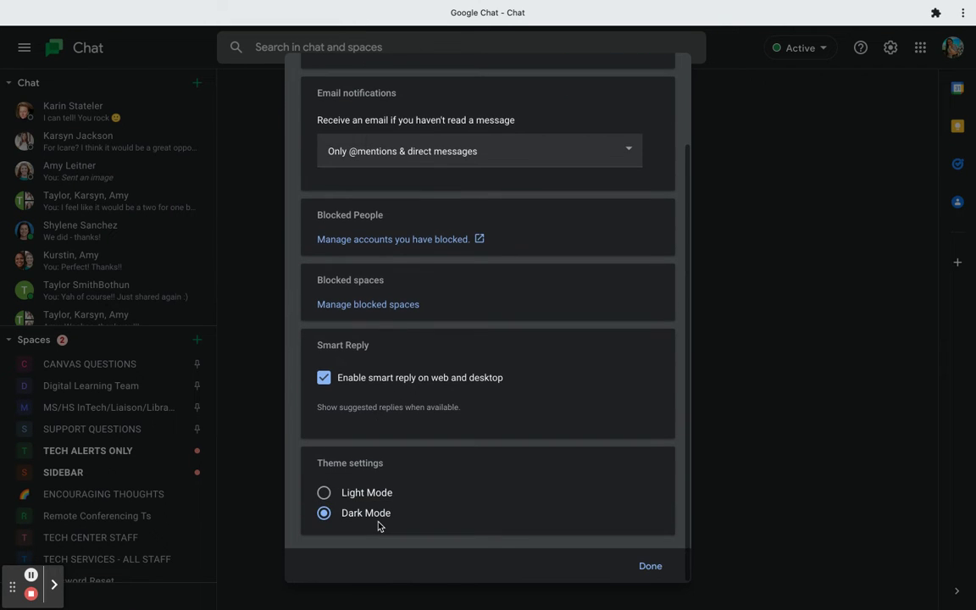
scroll(379, 526, "up", 5)
left_click(666, 66)
Look through the Google apps launcher and the account options, closing each one
left_click(920, 48)
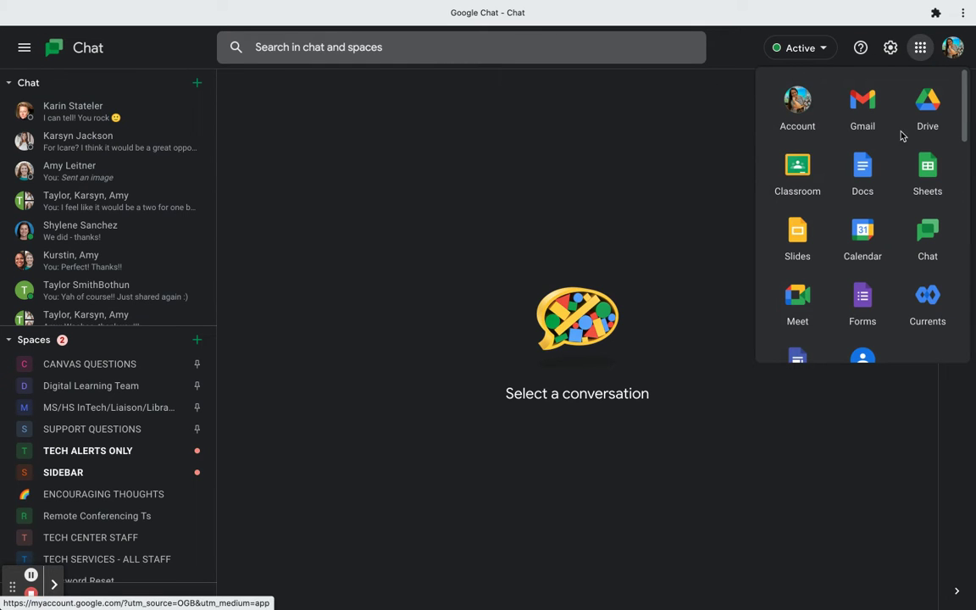
left_click(921, 51)
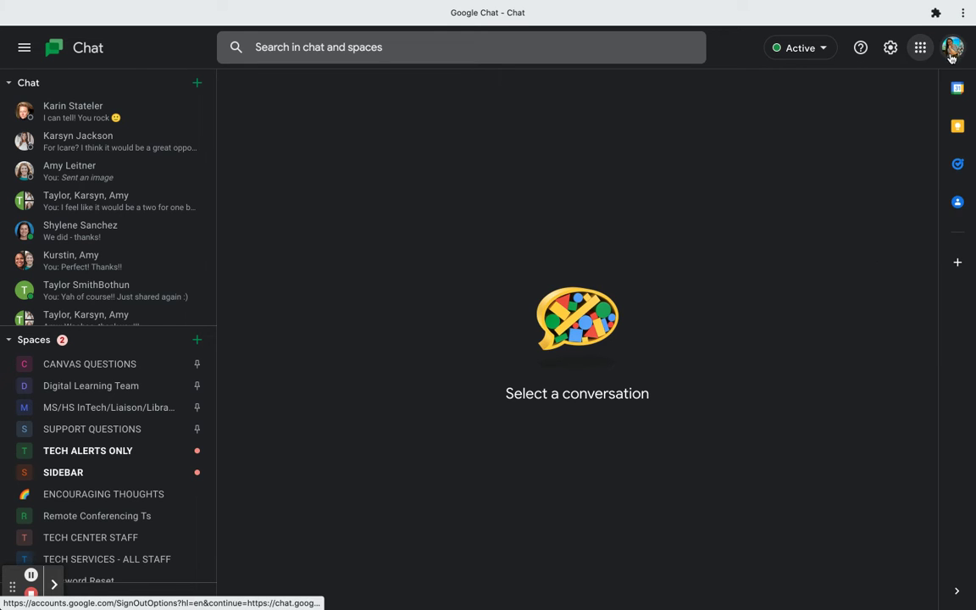
left_click(952, 48)
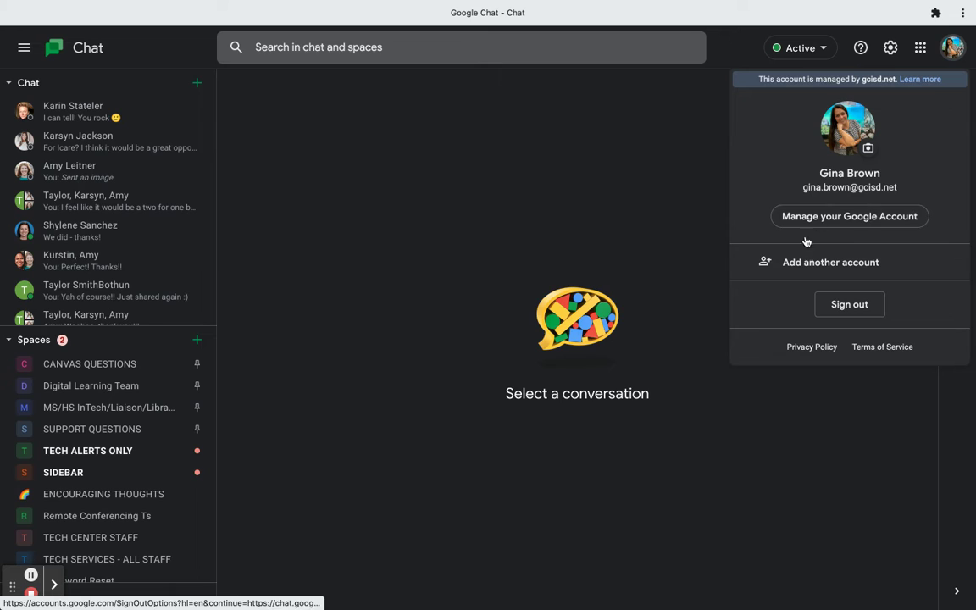
left_click(955, 49)
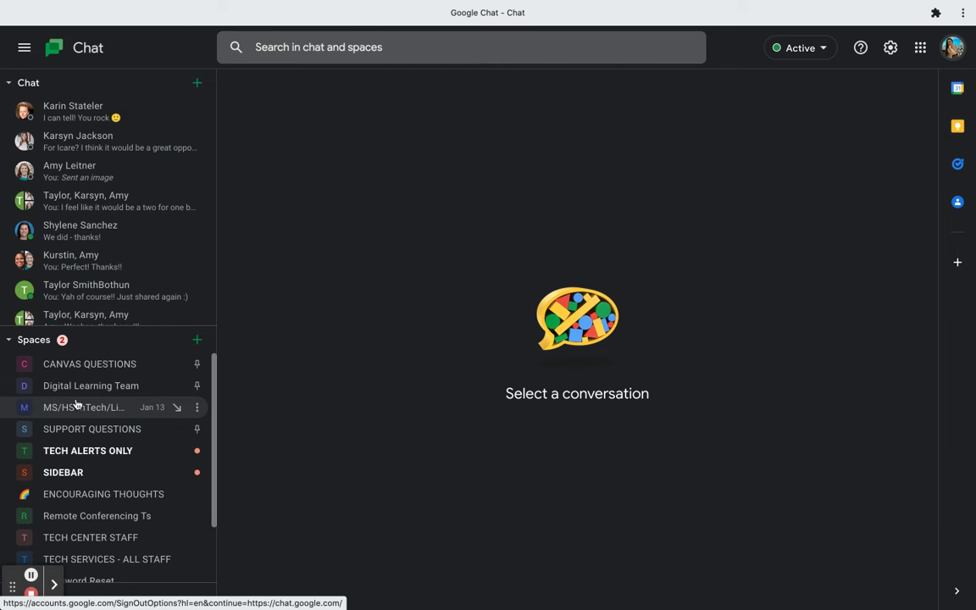
Start a new chat by searching for a colleague's first name and opening the first matching person's conversation
left_click(198, 84)
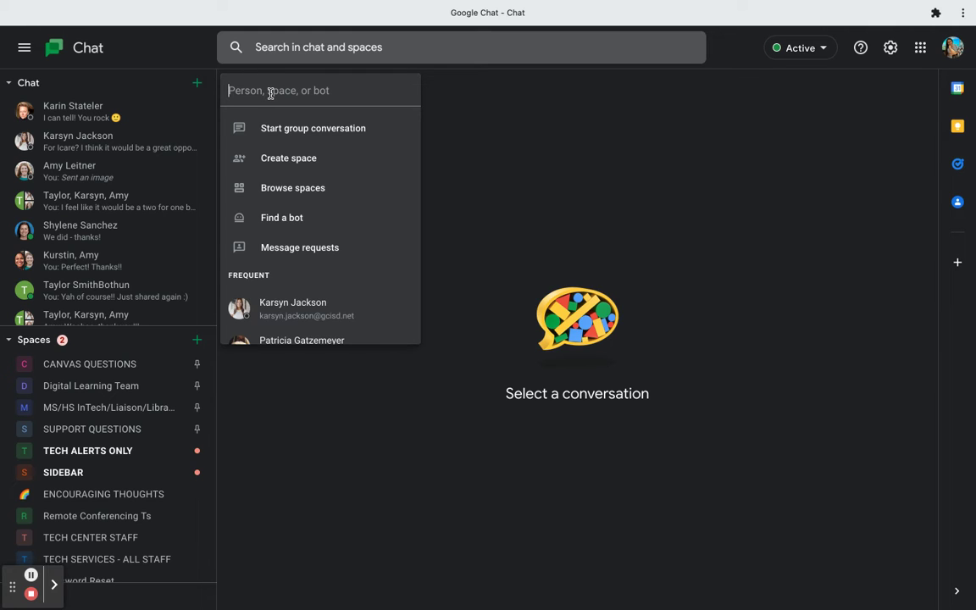
type("gina")
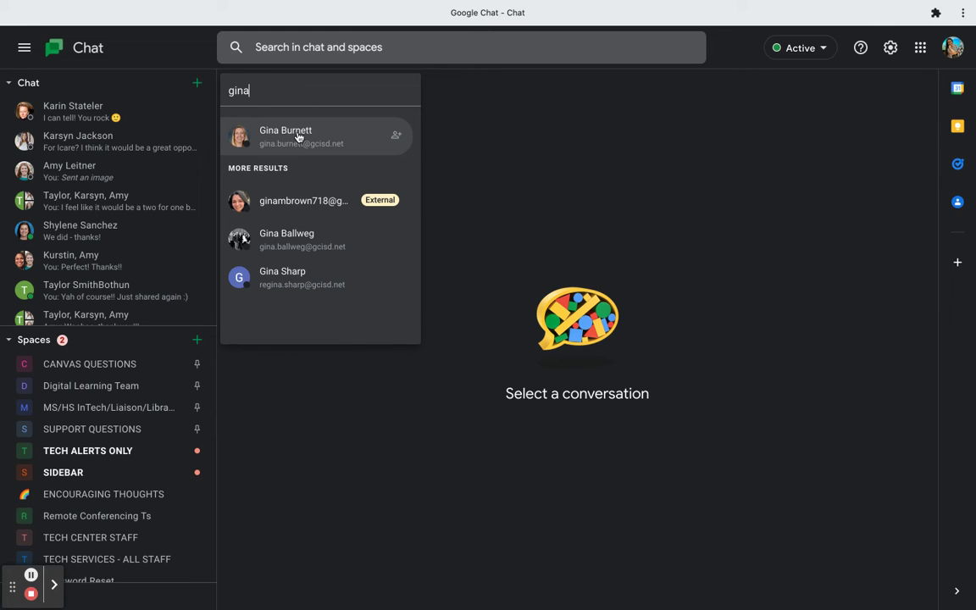
left_click(297, 136)
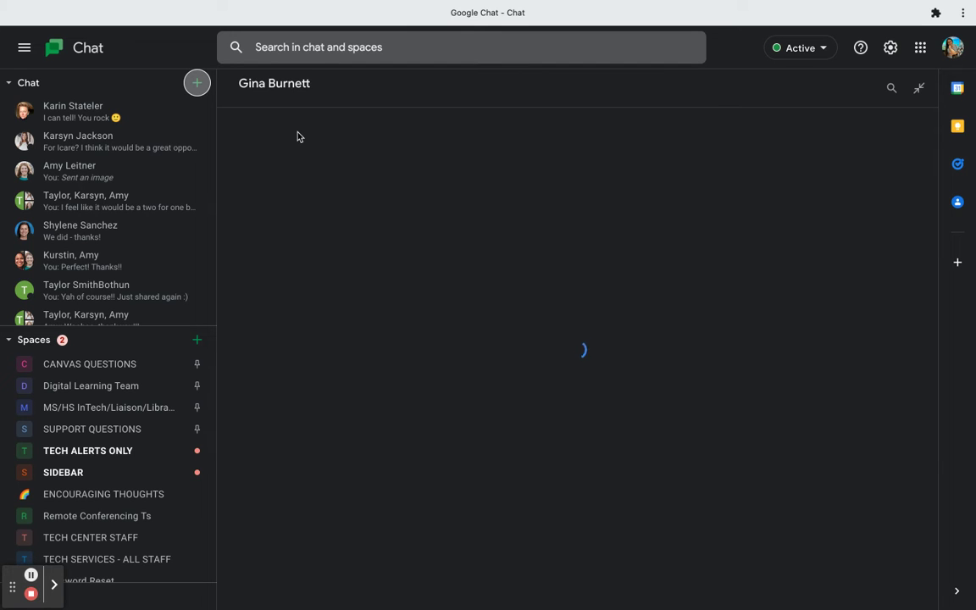
View the file upload dialog for the new direct message and cancel it without attaching a file
left_click(322, 562)
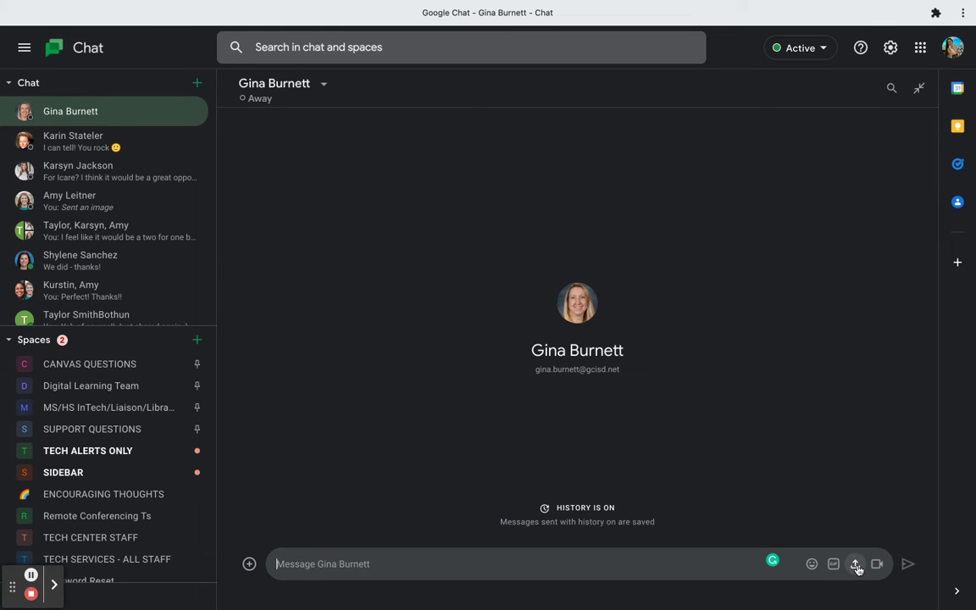
left_click(856, 565)
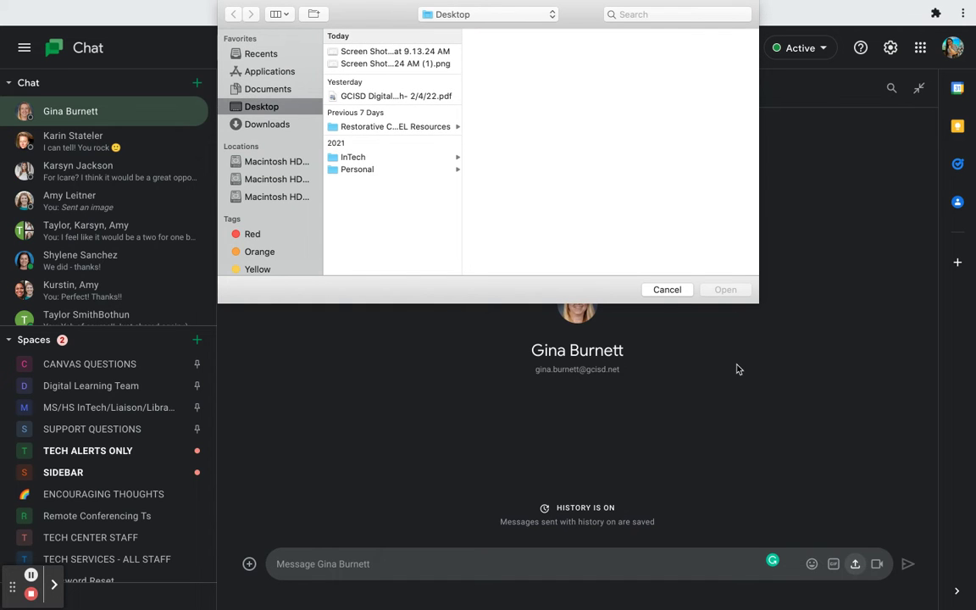
left_click(668, 289)
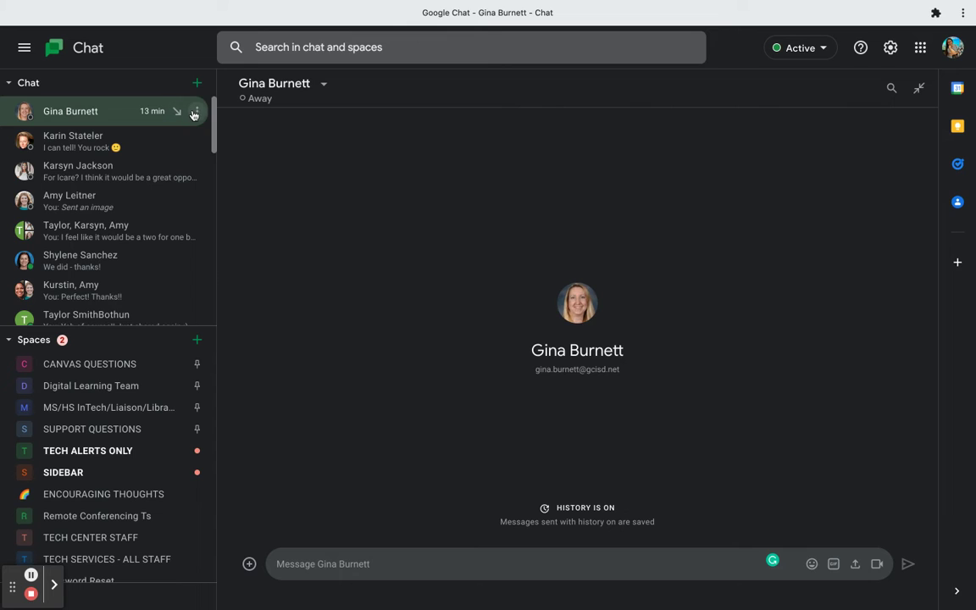
Delete the newly started direct conversation from the chat list and confirm the permanent deletion
left_click(195, 112)
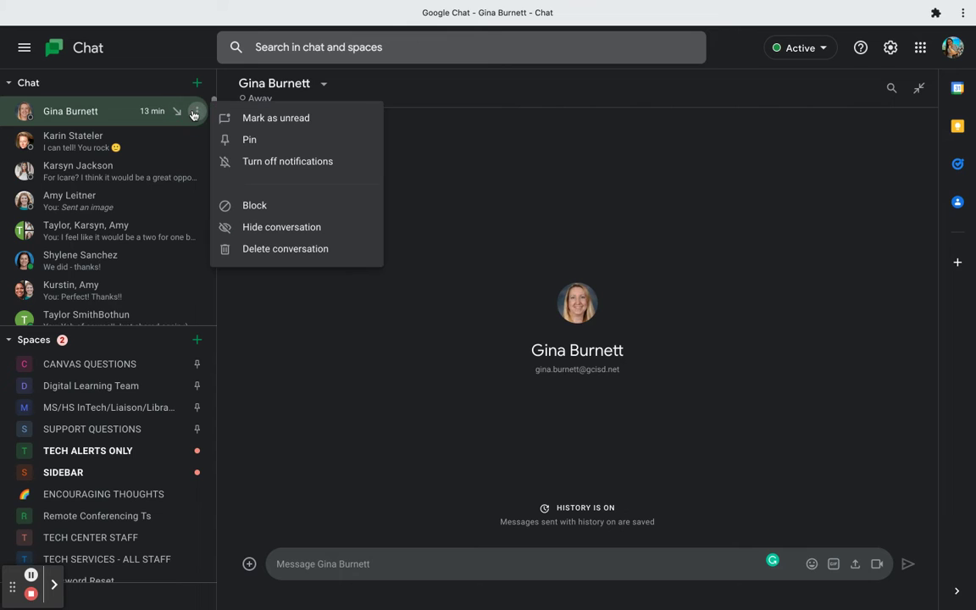
left_click(269, 249)
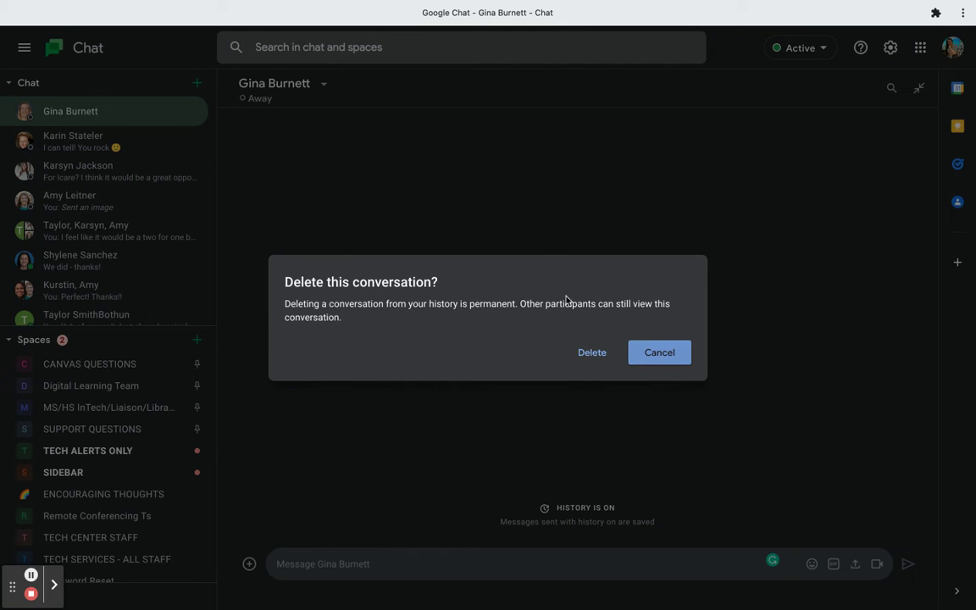
left_click(590, 352)
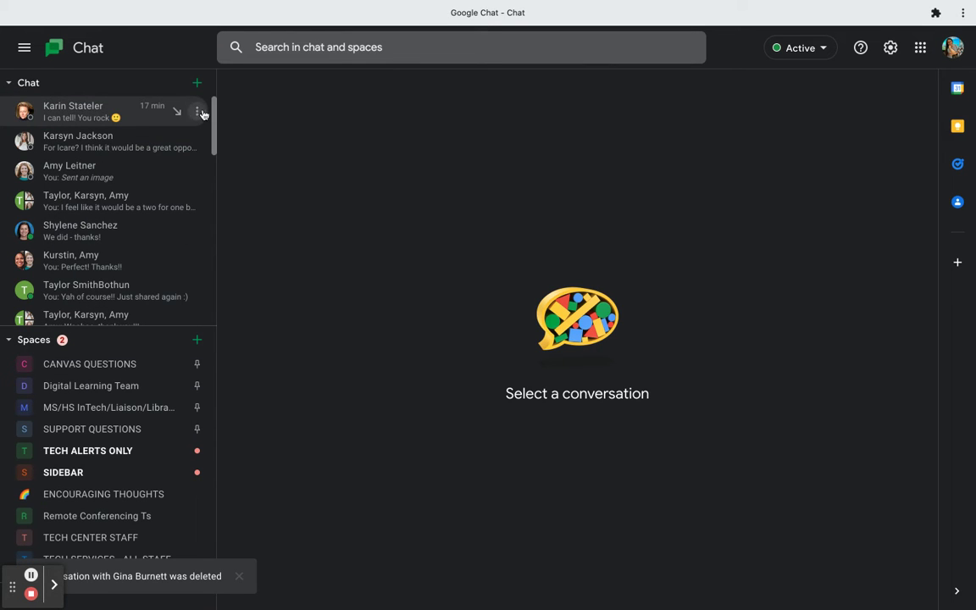
Pin the first direct conversation in the chat list and the two-person group conversation dated Jan 18
left_click(199, 111)
left_click(232, 139)
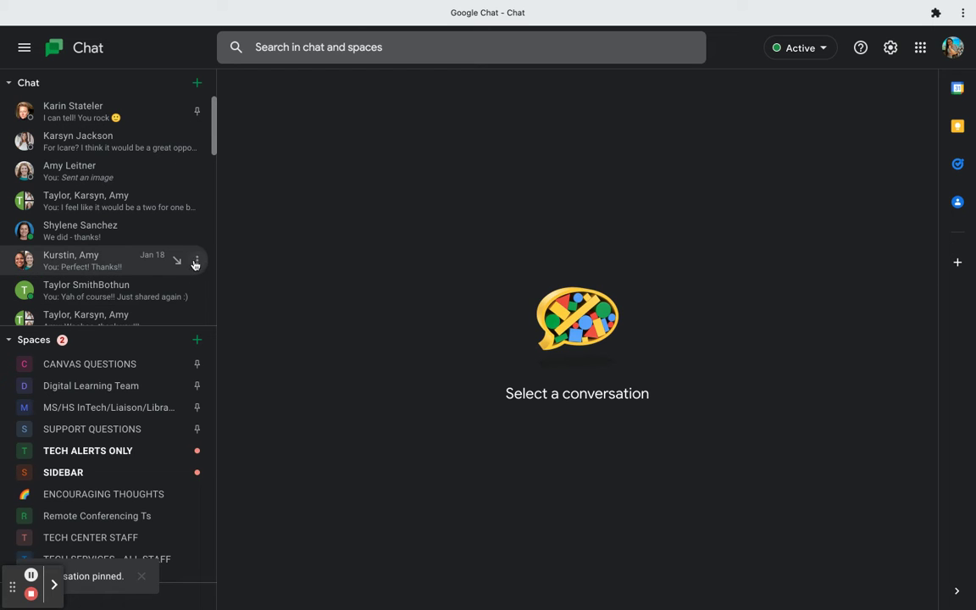
left_click(196, 262)
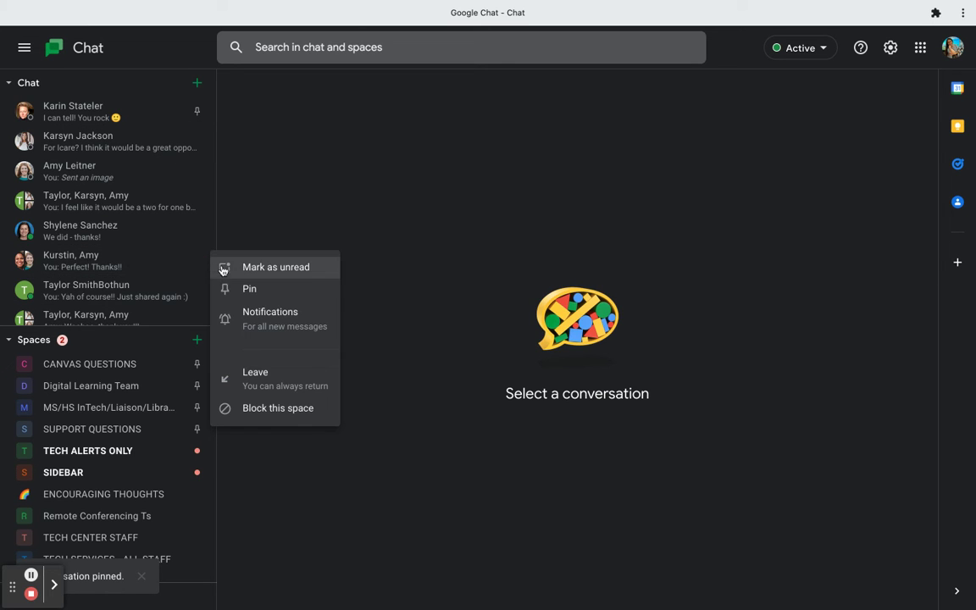
left_click(249, 291)
Unpin both pinned conversations in the chat list
left_click(196, 141)
key("Escape")
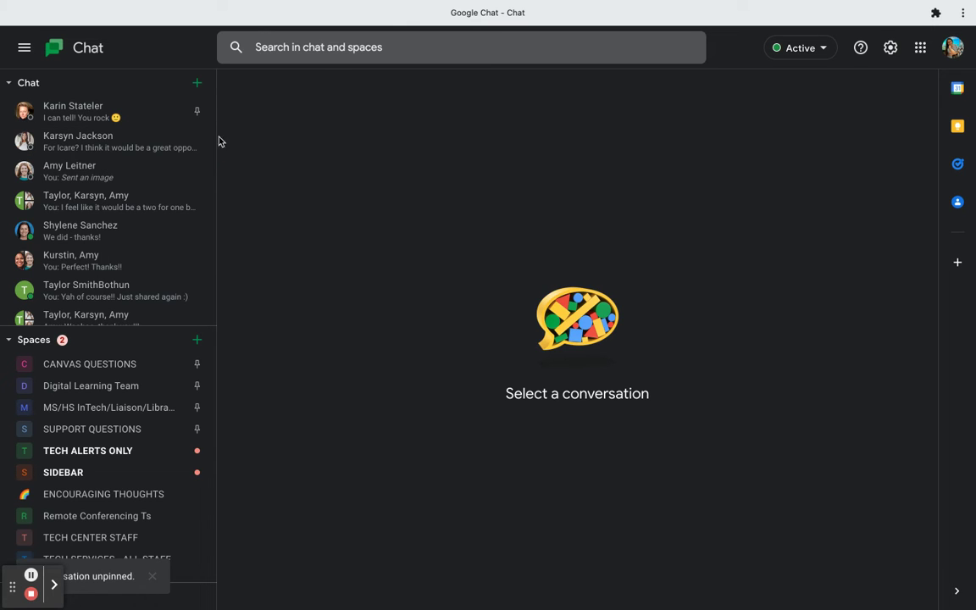
left_click(196, 111)
left_click(229, 141)
scroll(165, 505, "down", 2)
scroll(166, 505, "up", 2)
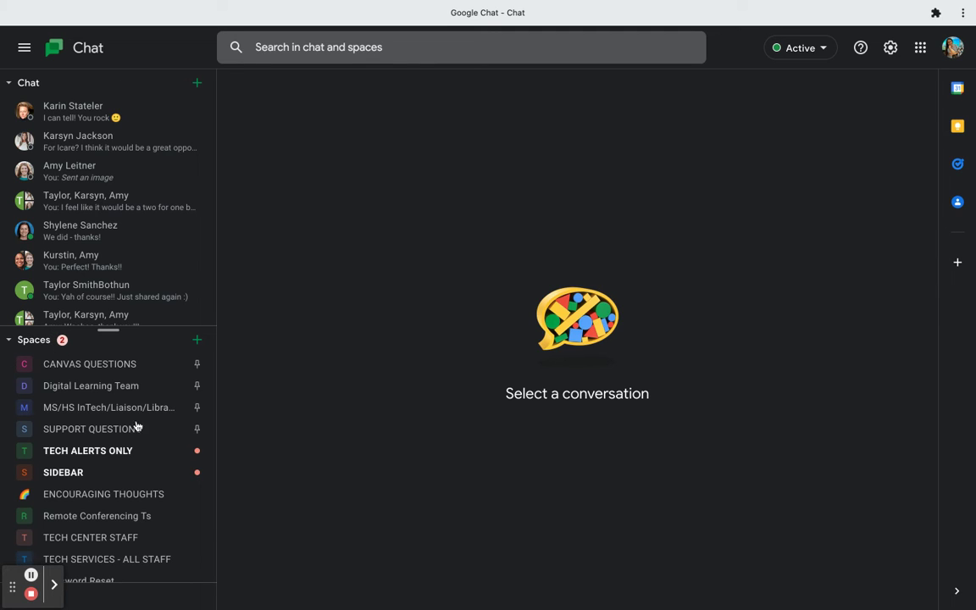
Open the SIDEBAR space, leave it for the Chat start page, and mark the space as unread
mouse_move(180, 450)
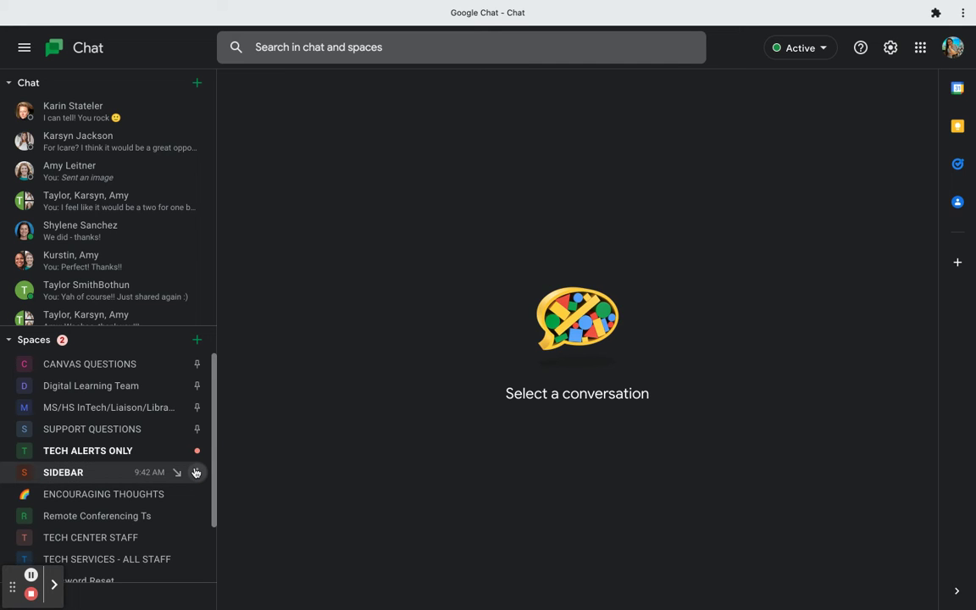
left_click(95, 473)
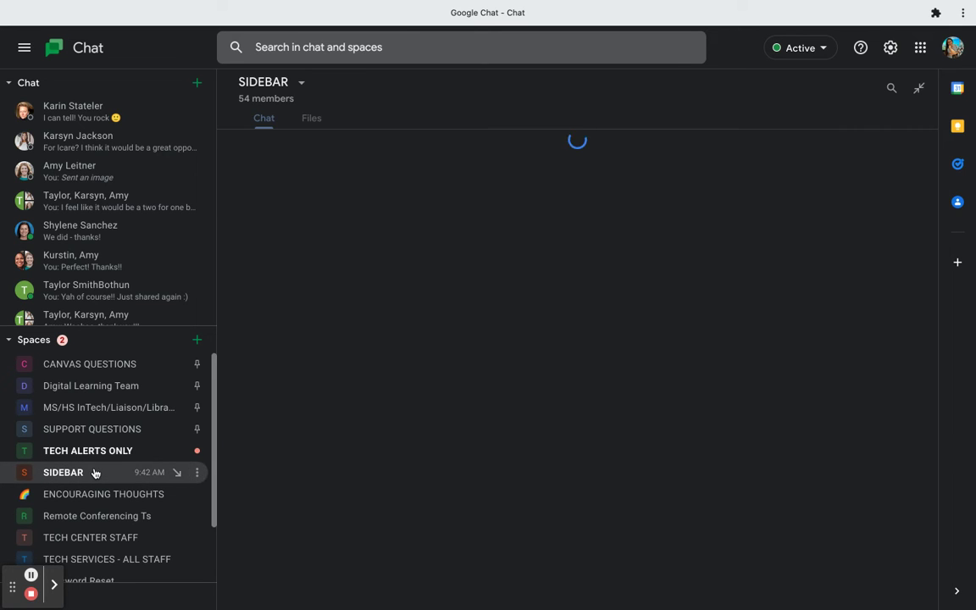
left_click(81, 58)
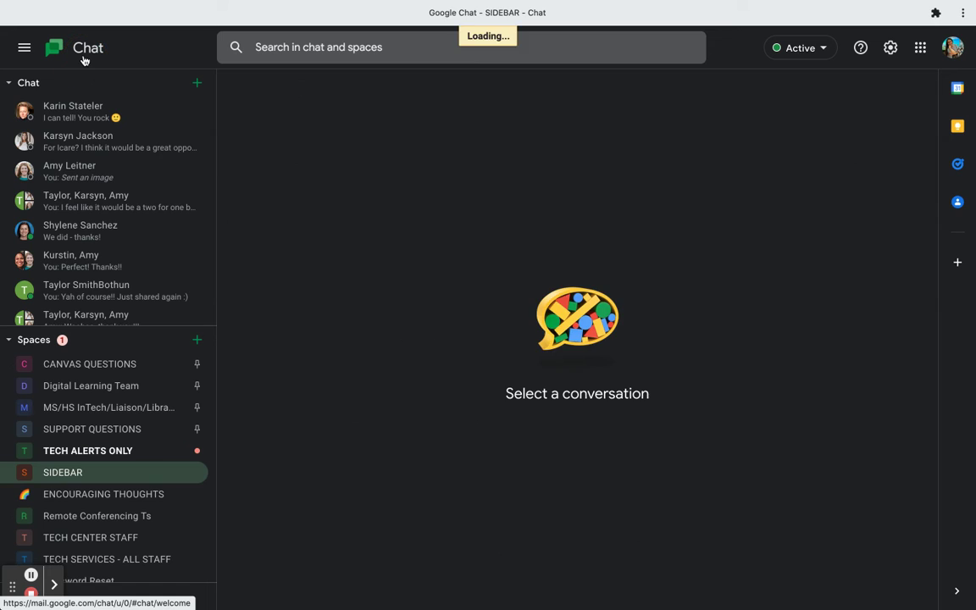
mouse_move(196, 464)
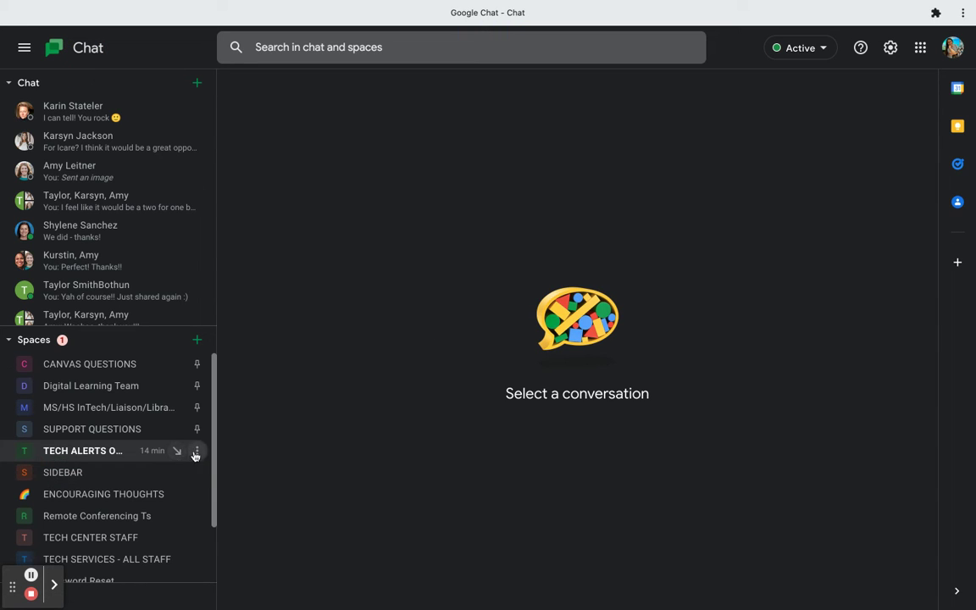
left_click(197, 471)
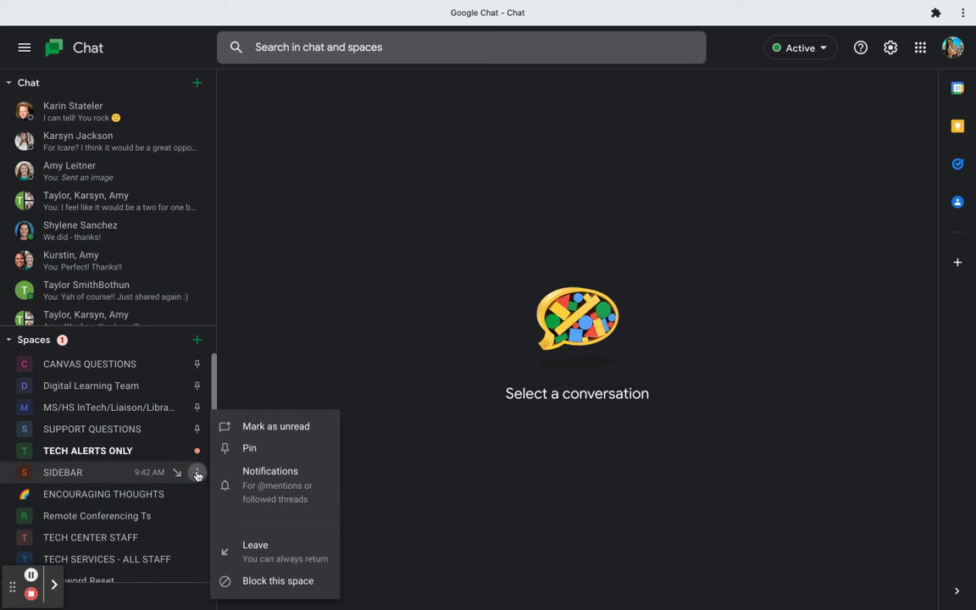
left_click(261, 435)
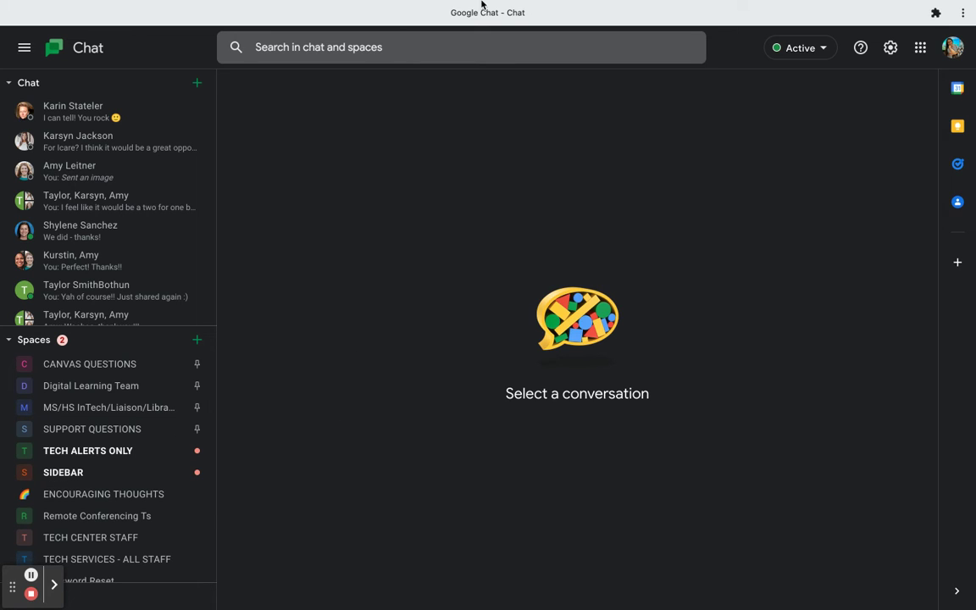
Find a colleague by first name, view the existing direct conversation, and return to the Chat start page
left_click(197, 82)
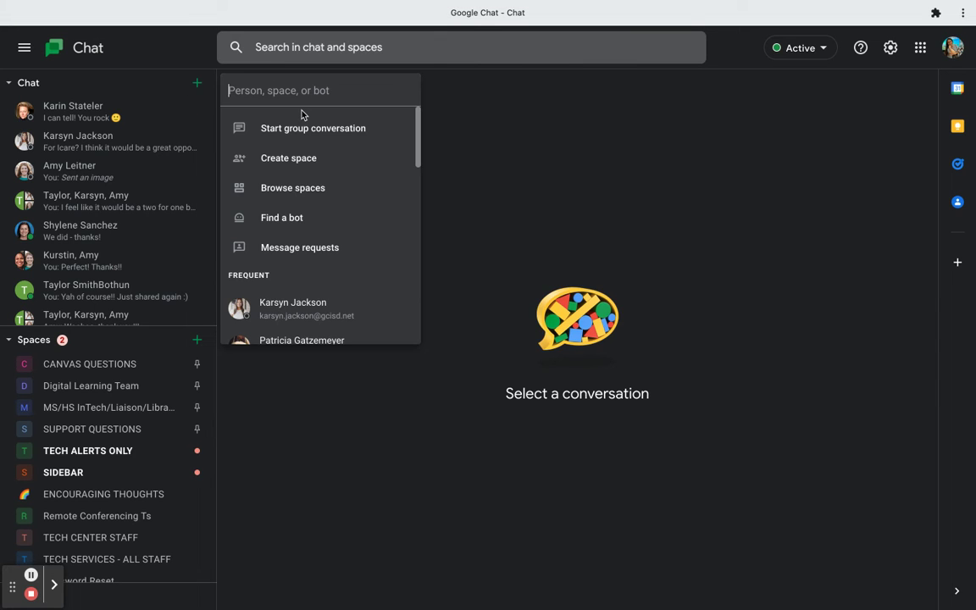
type("karin")
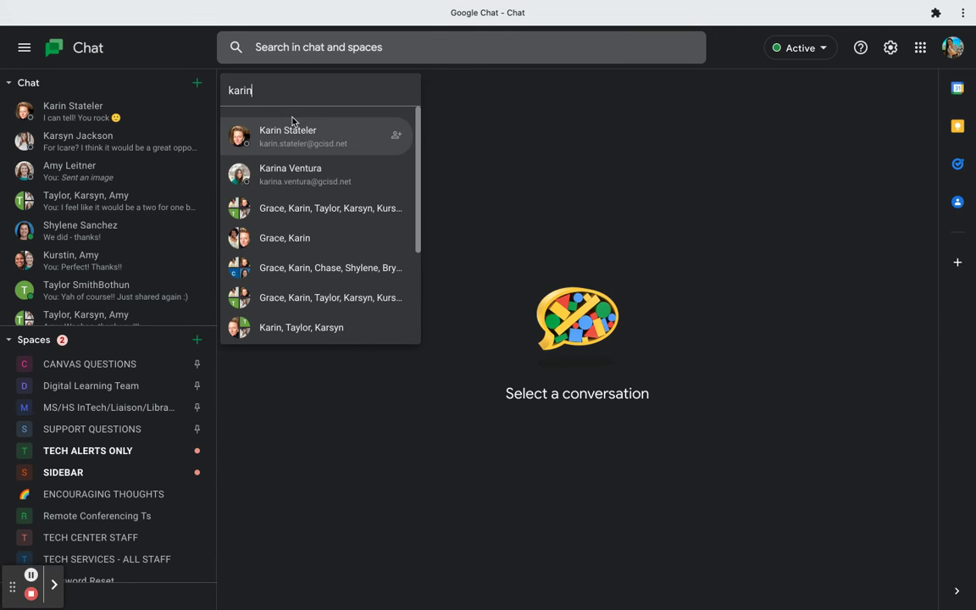
left_click(291, 138)
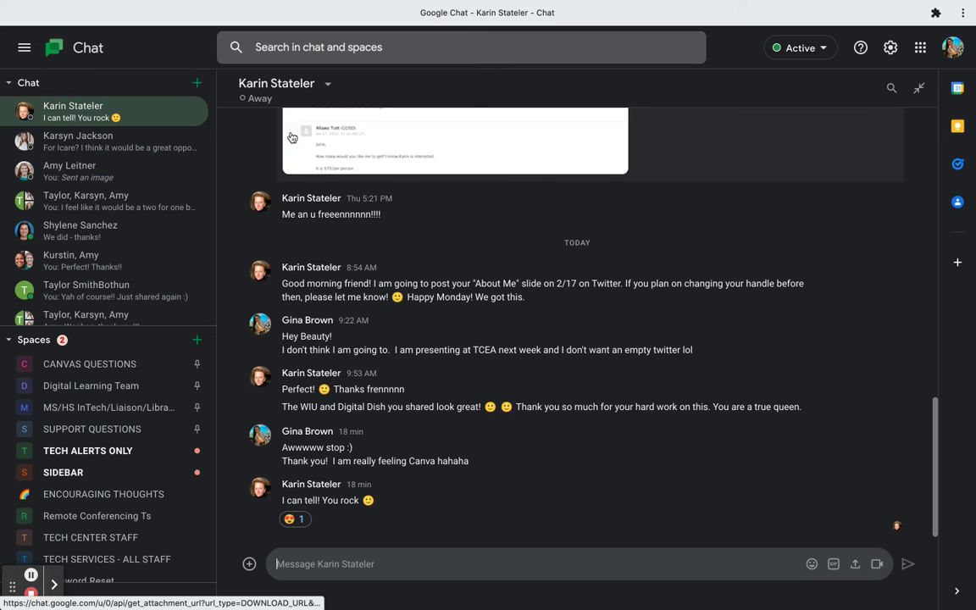
left_click(118, 54)
Start a group conversation with two colleagues found by searching for their first names
left_click(197, 82)
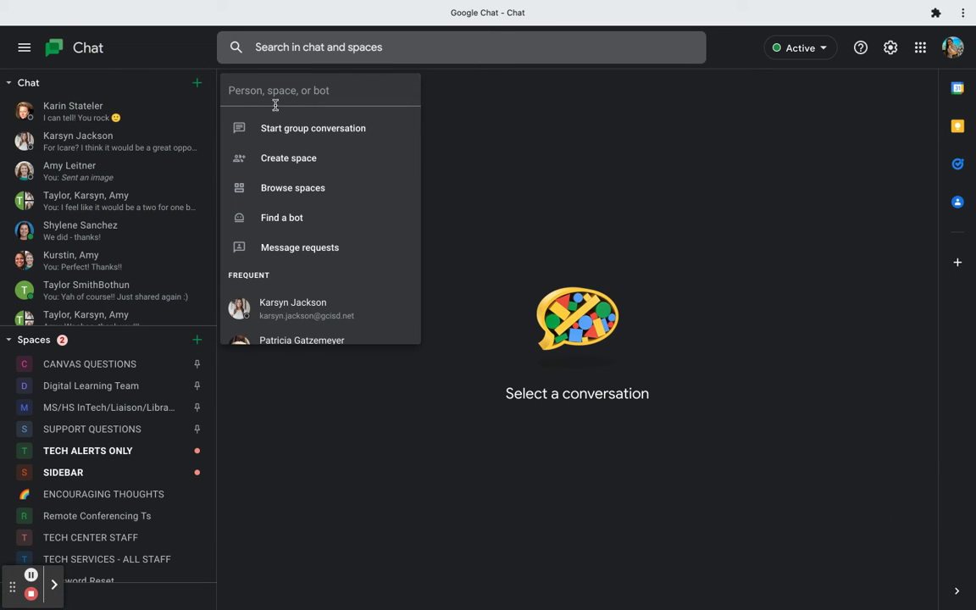
left_click(298, 132)
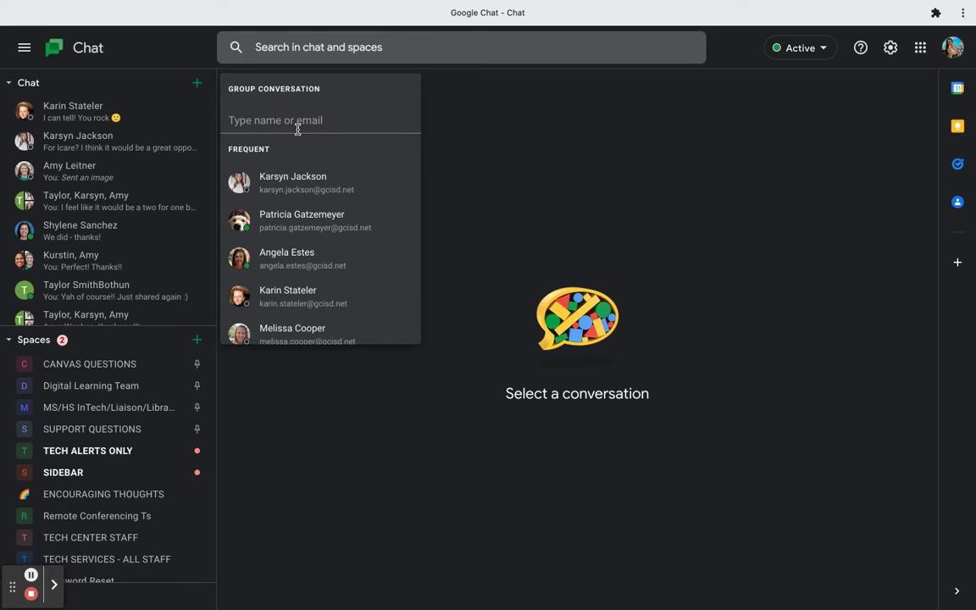
type("karin")
left_click(303, 184)
type("karsy")
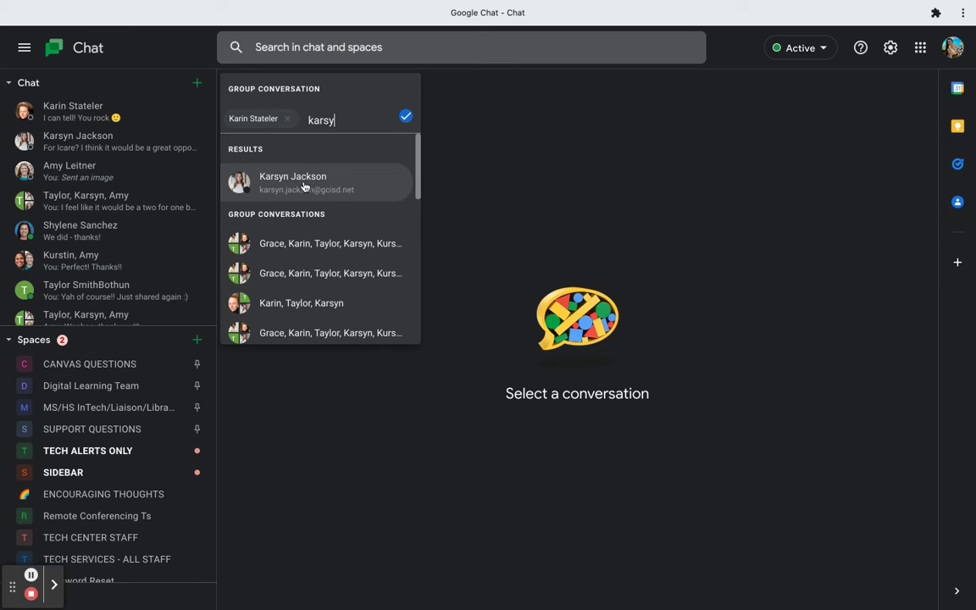
left_click(303, 184)
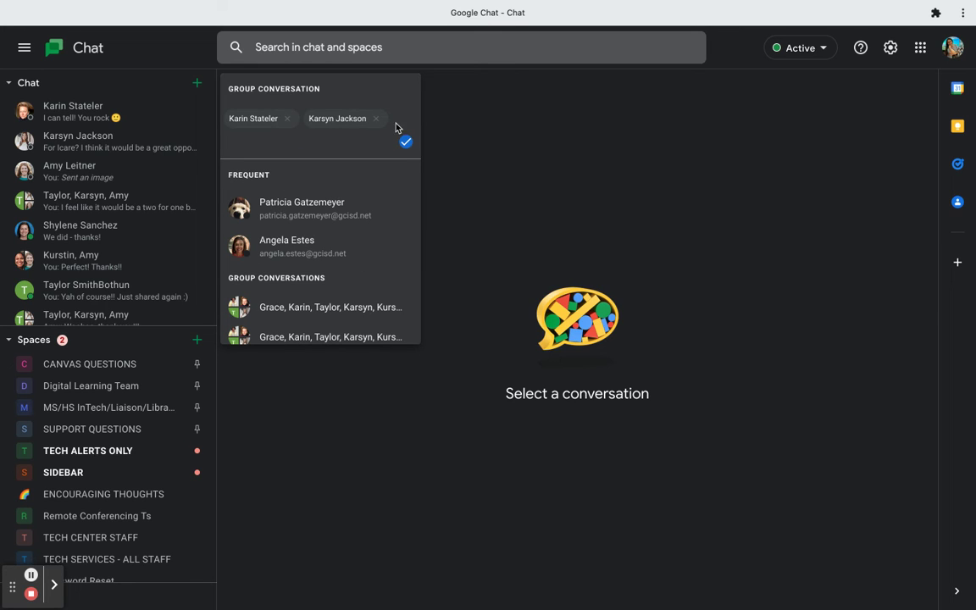
left_click(410, 142)
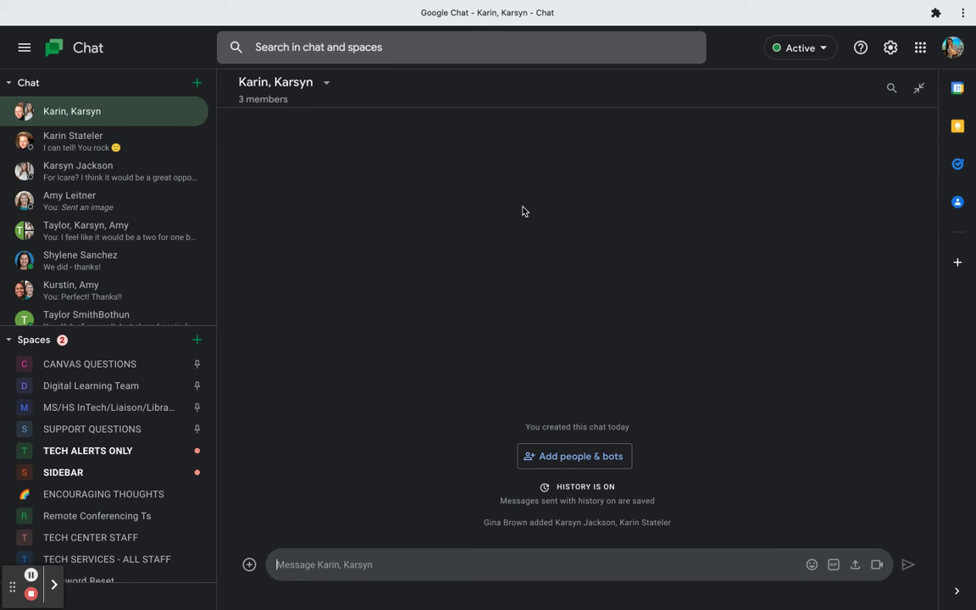
View the member list of the new group conversation and close it
left_click(328, 86)
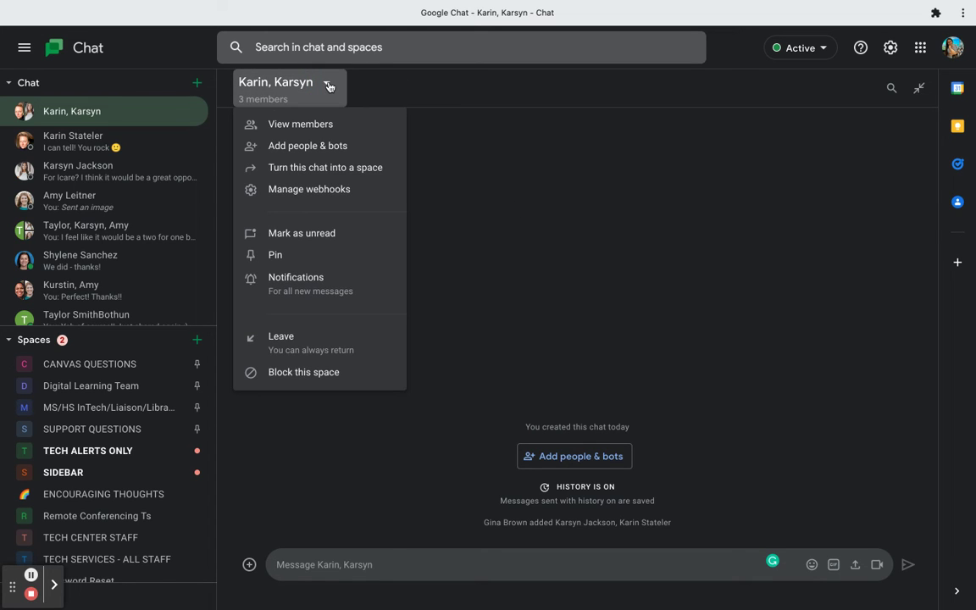
left_click(301, 124)
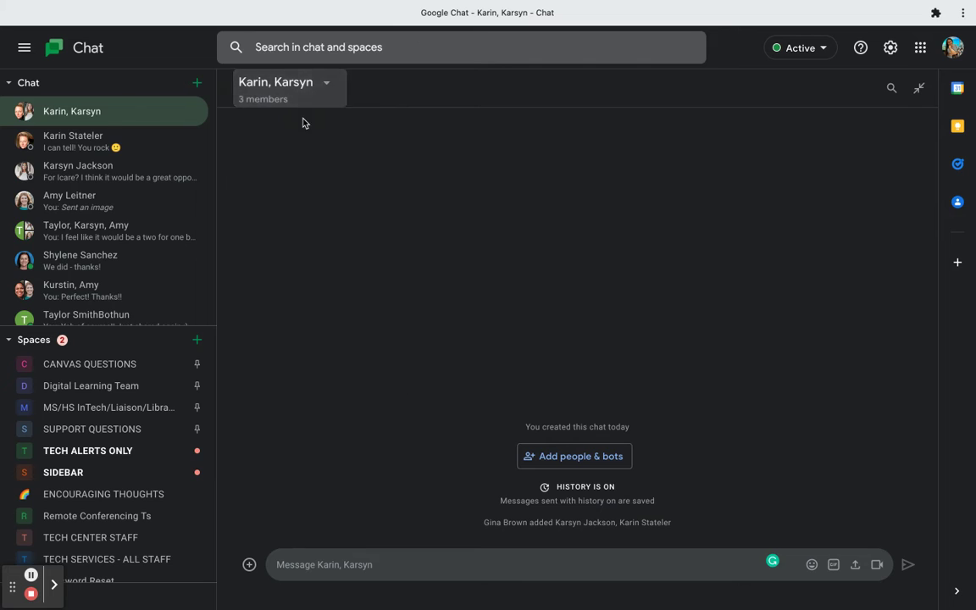
left_click(778, 230)
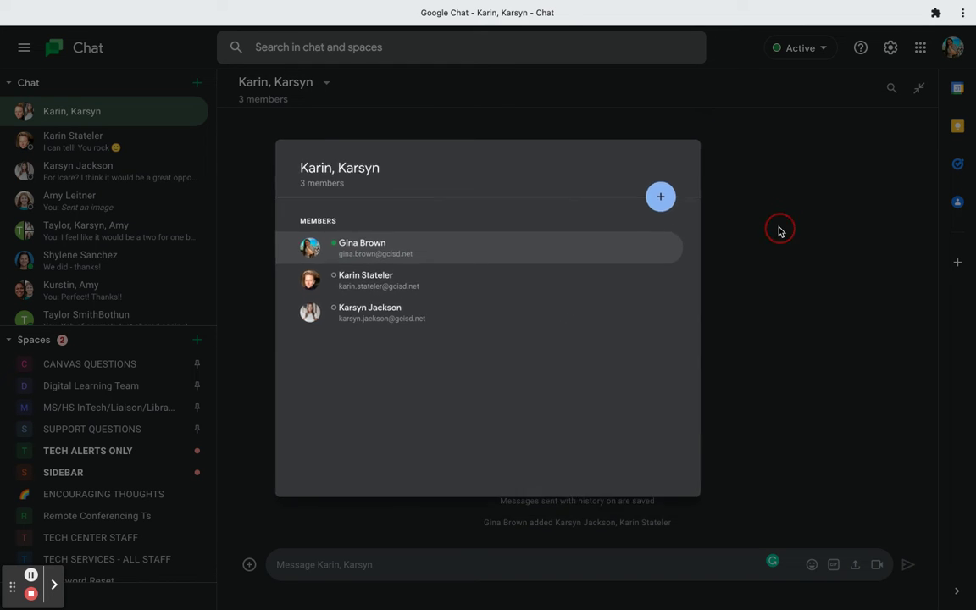
Select another colleague to add to the group conversation, and cancel without sending the invitation
left_click(328, 88)
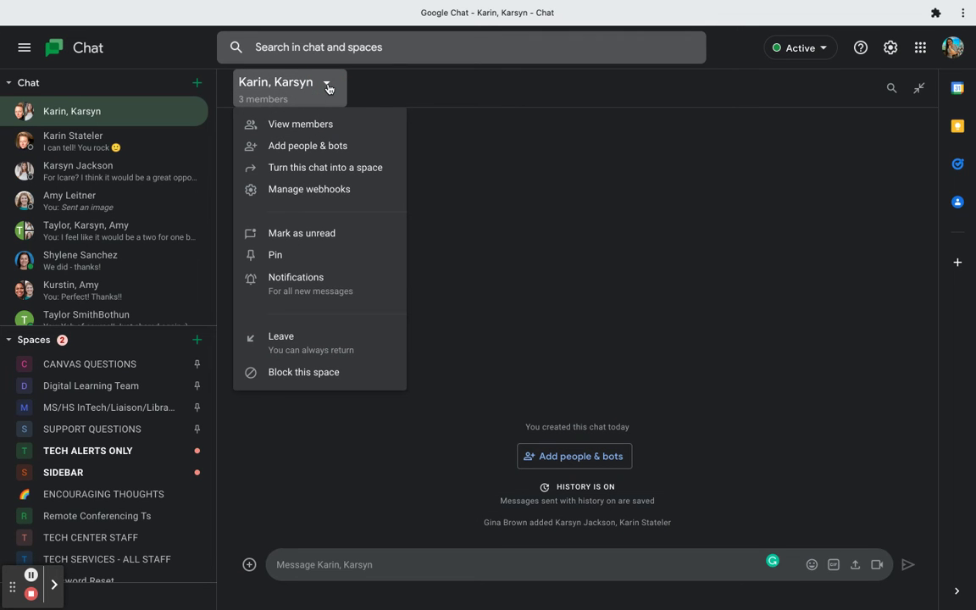
left_click(310, 146)
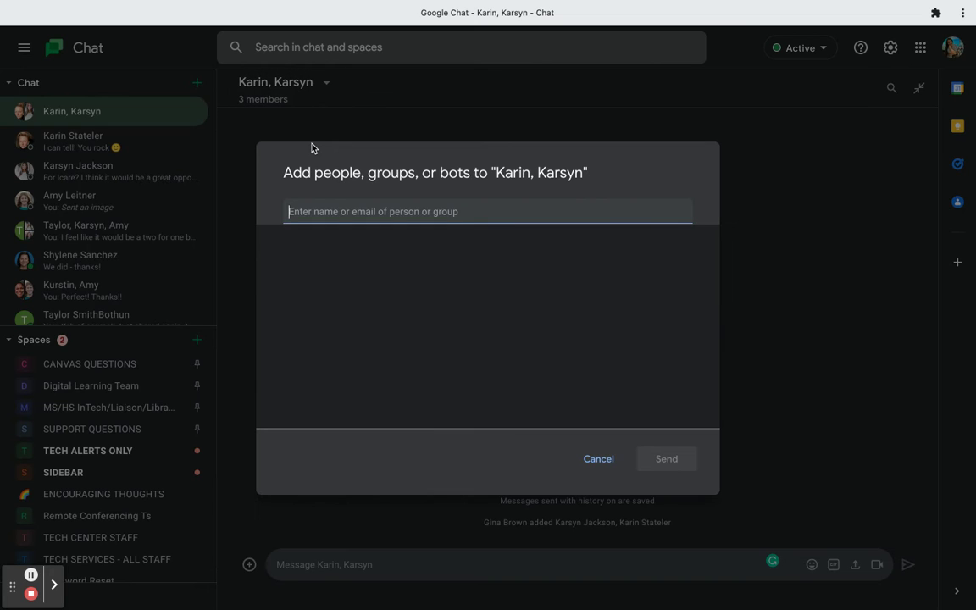
type("kurst")
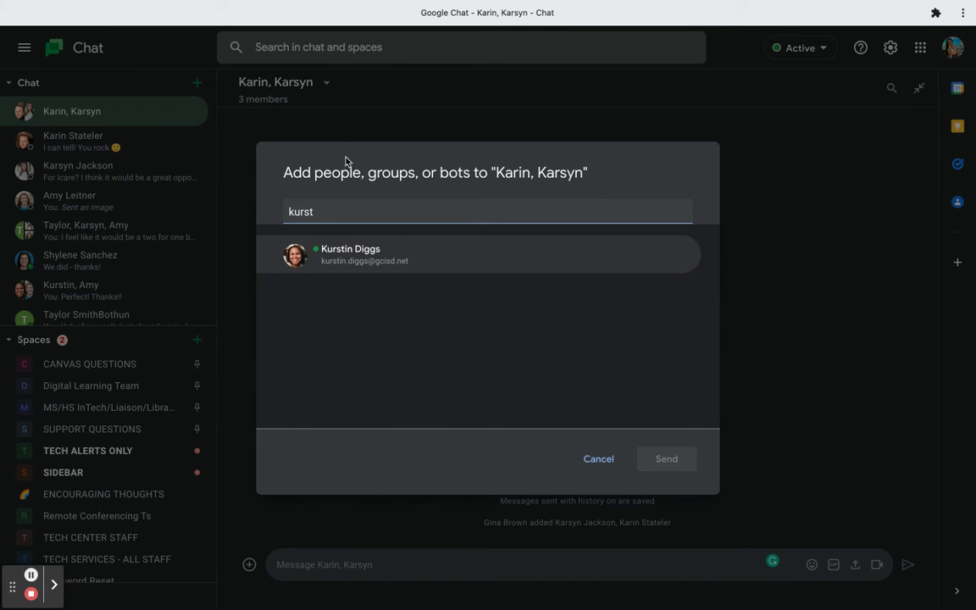
left_click(360, 250)
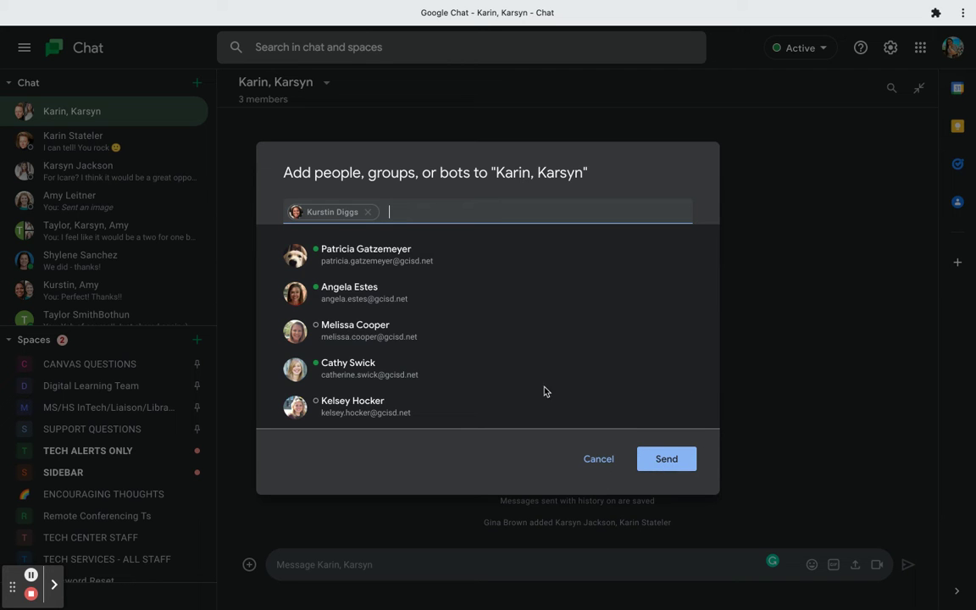
left_click(608, 464)
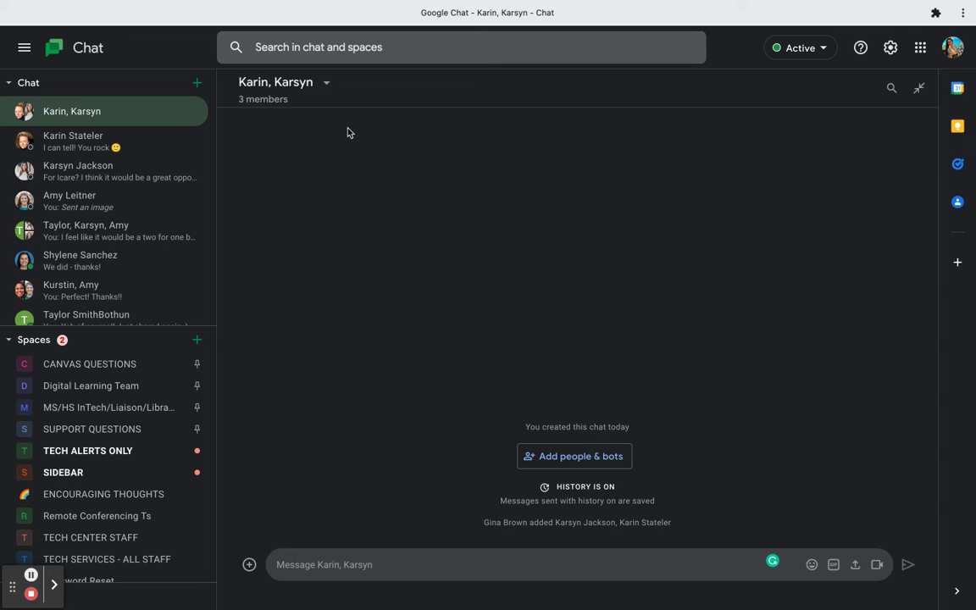
Review the group conversation's options, and collapse the conversation into a pop-up chat window
left_click(327, 82)
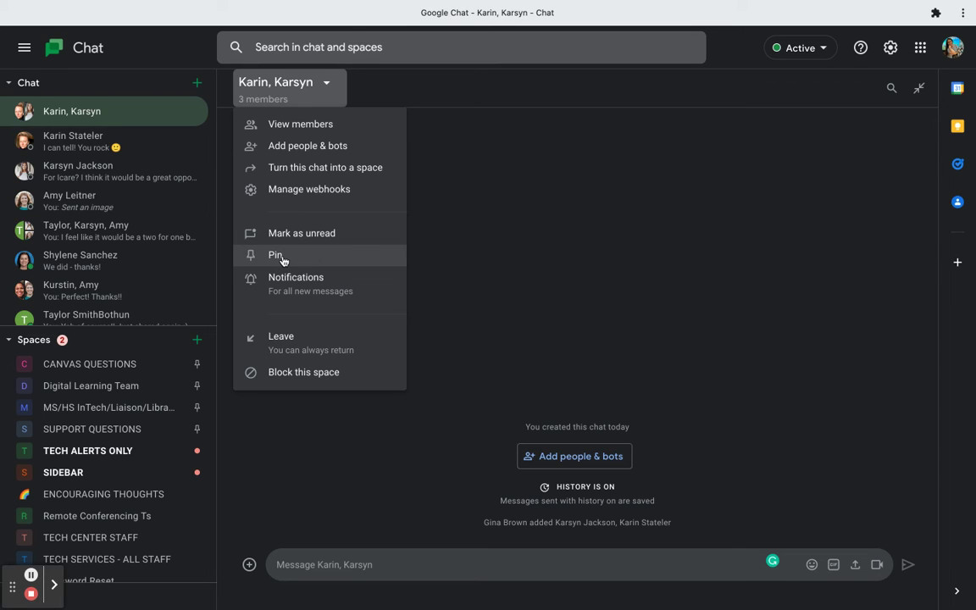
left_click(471, 195)
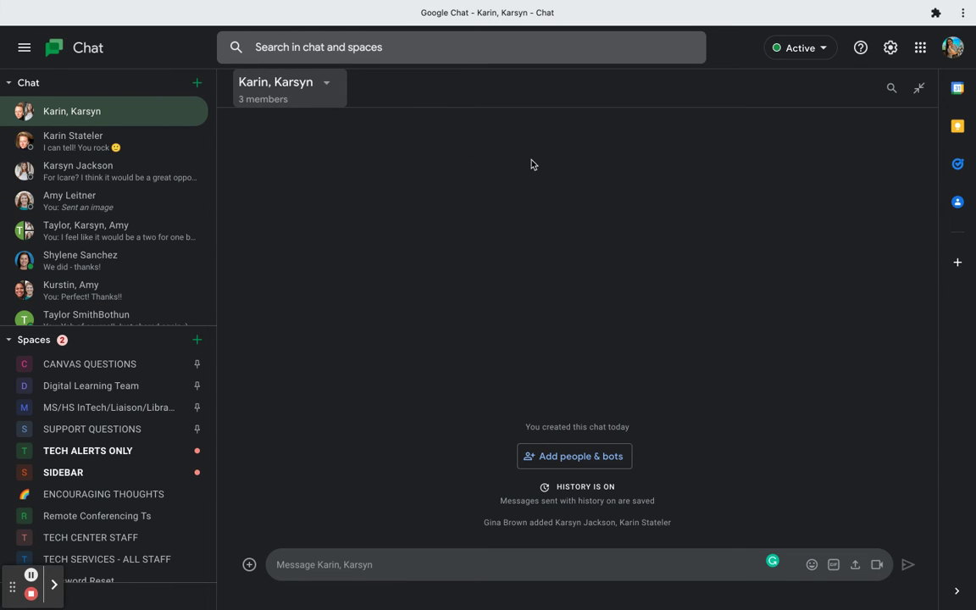
left_click(919, 88)
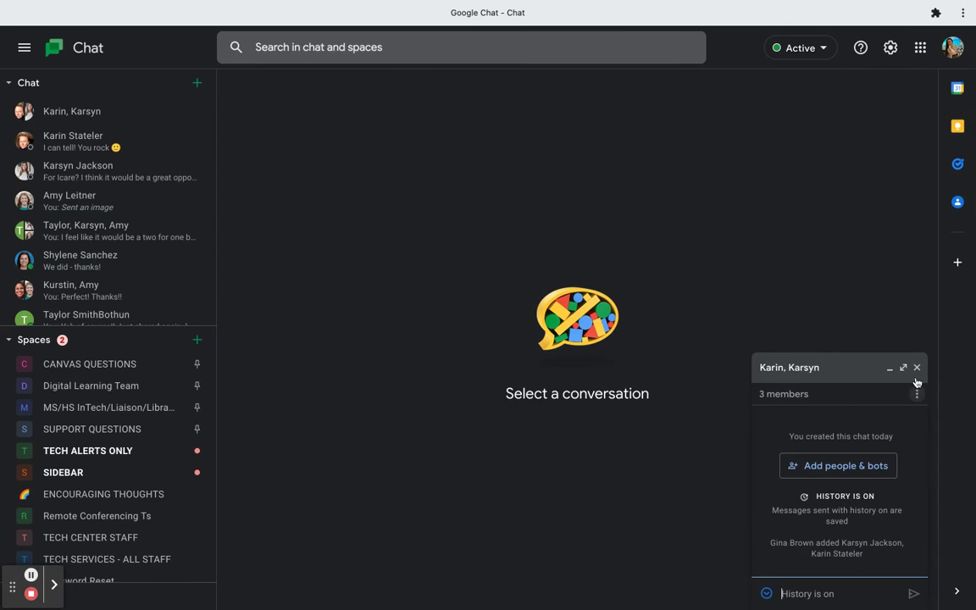
Close the group conversation's pop-up window, and collapse and re-expand the sidebar of chats and spaces
left_click(916, 369)
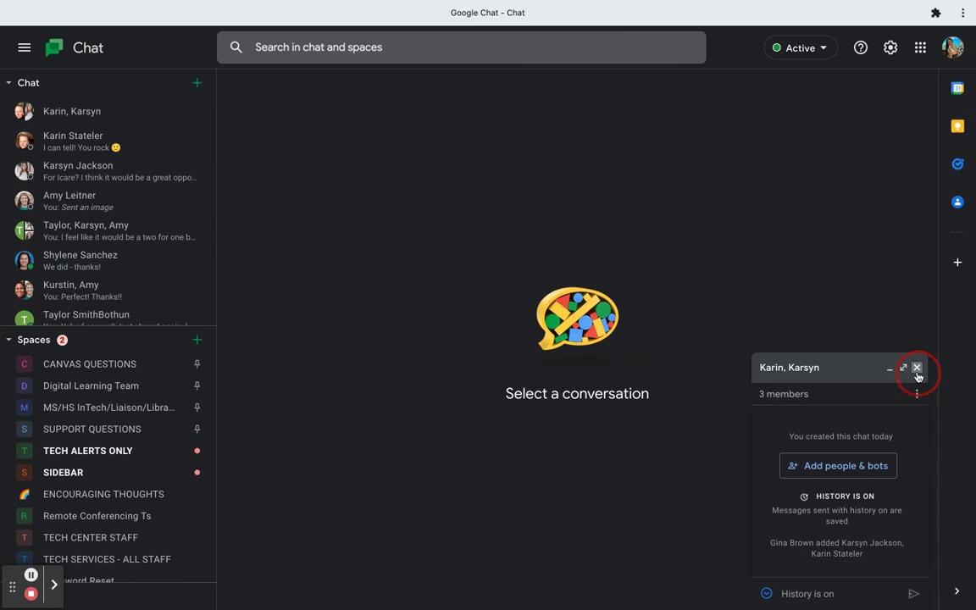
left_click(917, 370)
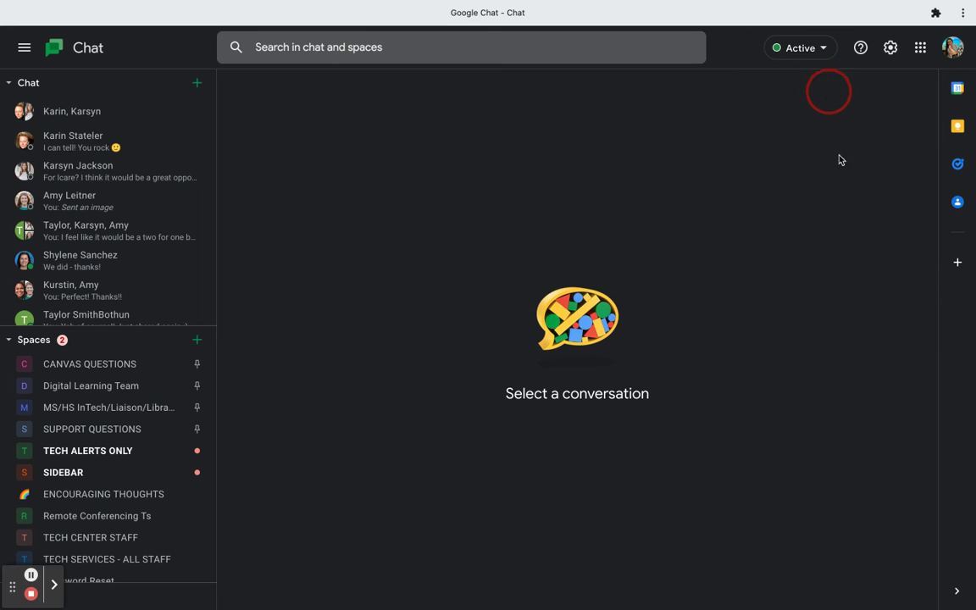
left_click(26, 48)
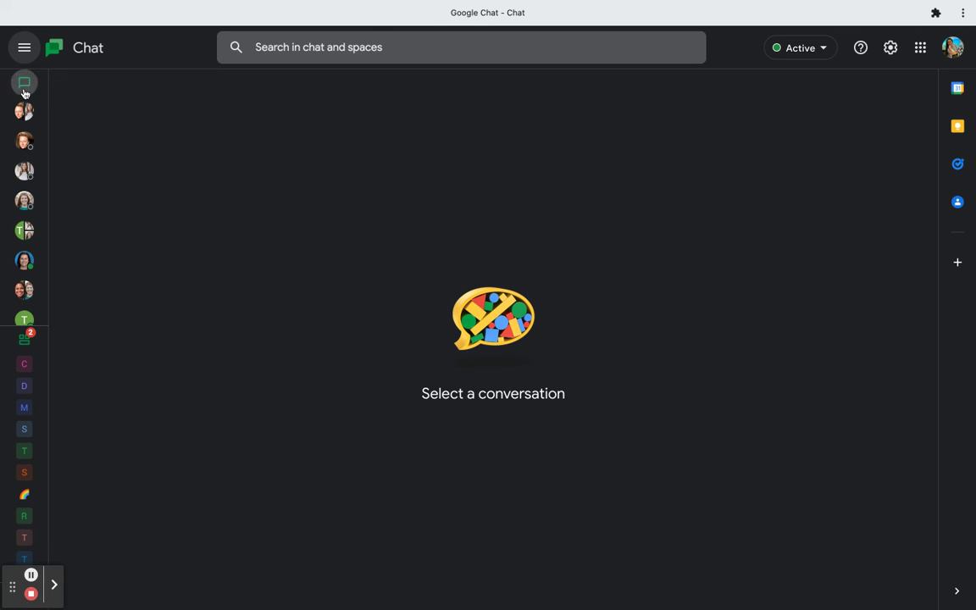
left_click(25, 48)
left_click(196, 83)
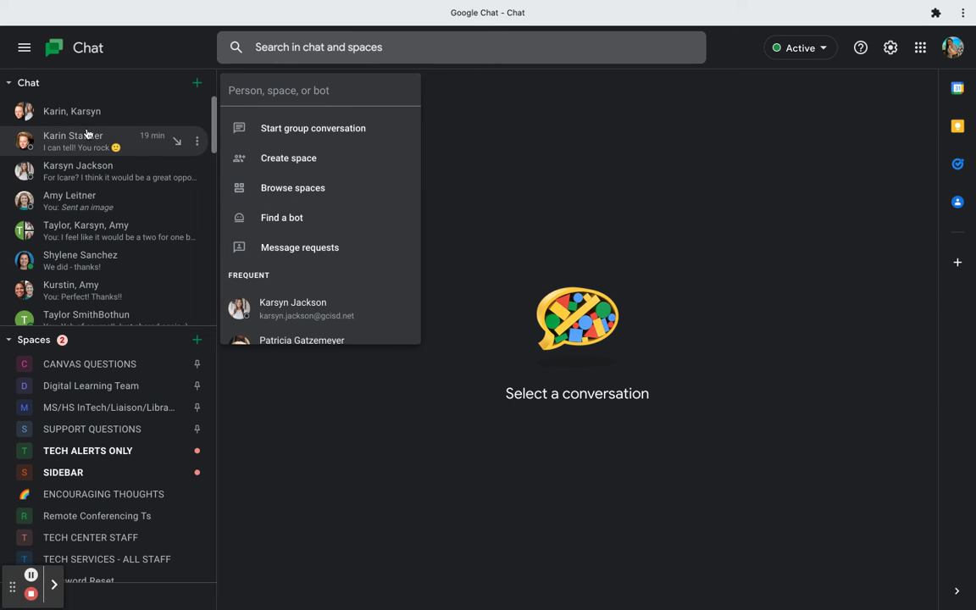
left_click(24, 48)
left_click(24, 47)
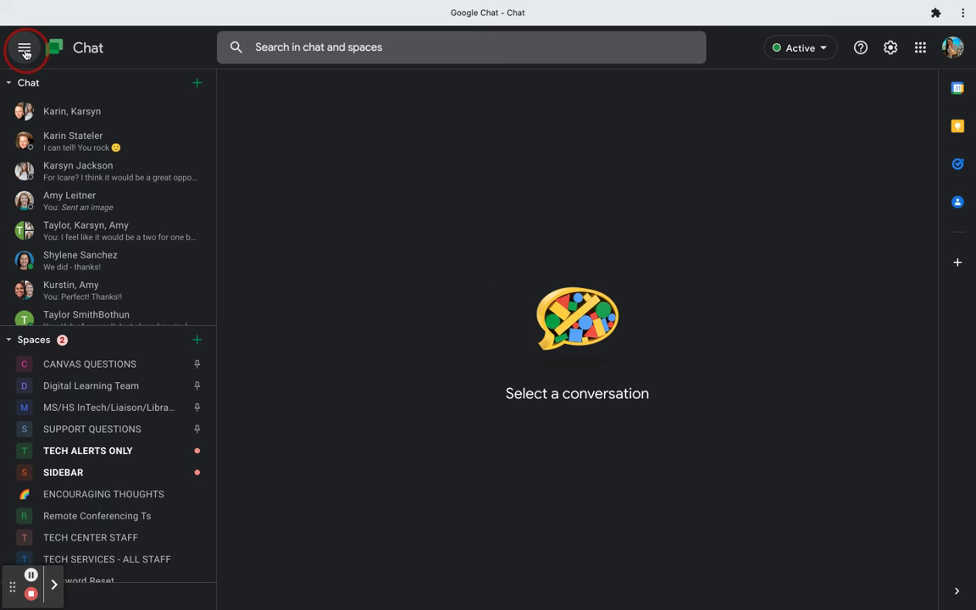
Start a direct conversation with a colleague found by searching for their first name, and check the message's file upload option
left_click(196, 83)
type("gina")
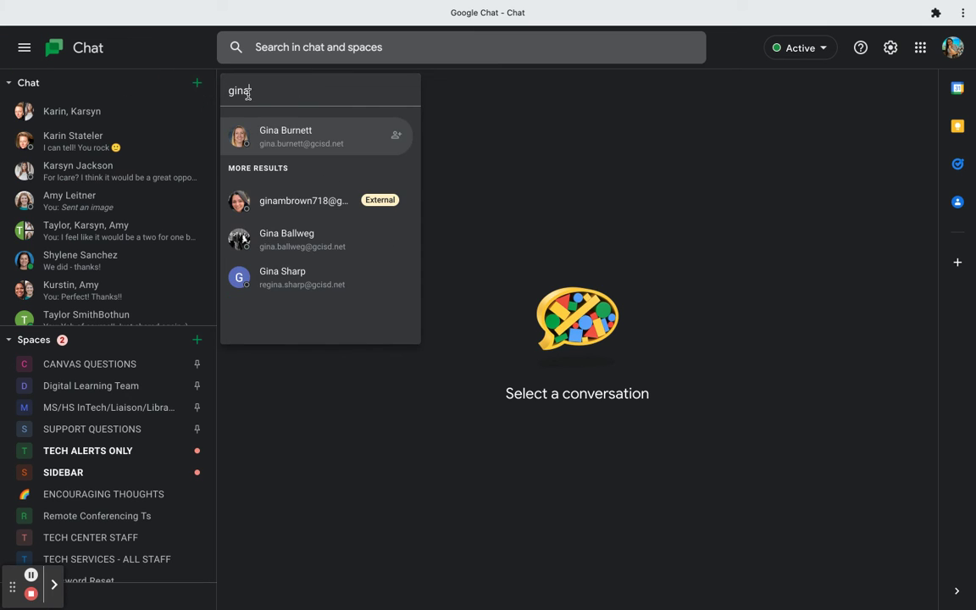
left_click(263, 135)
mouse_move(736, 582)
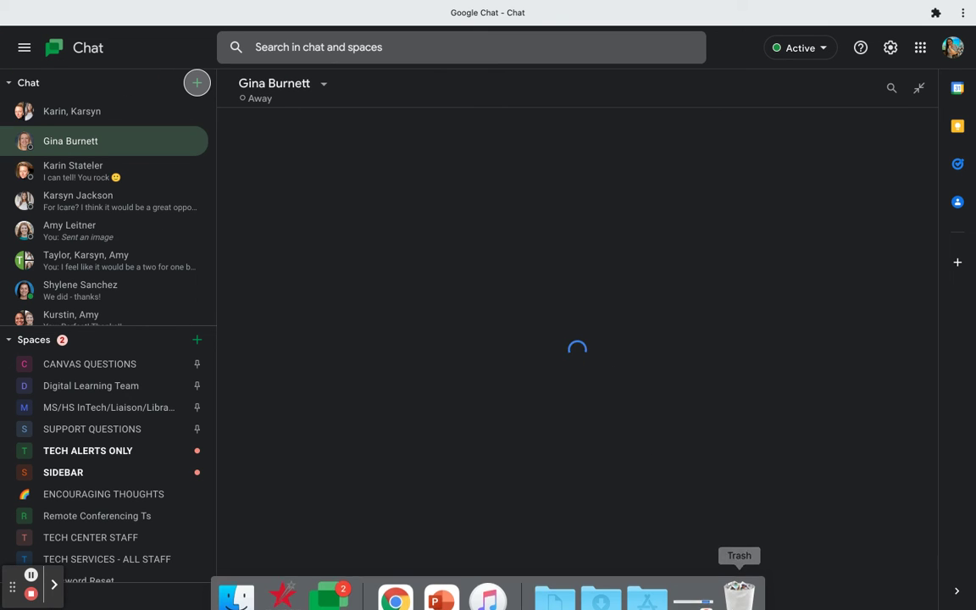
left_click(685, 568)
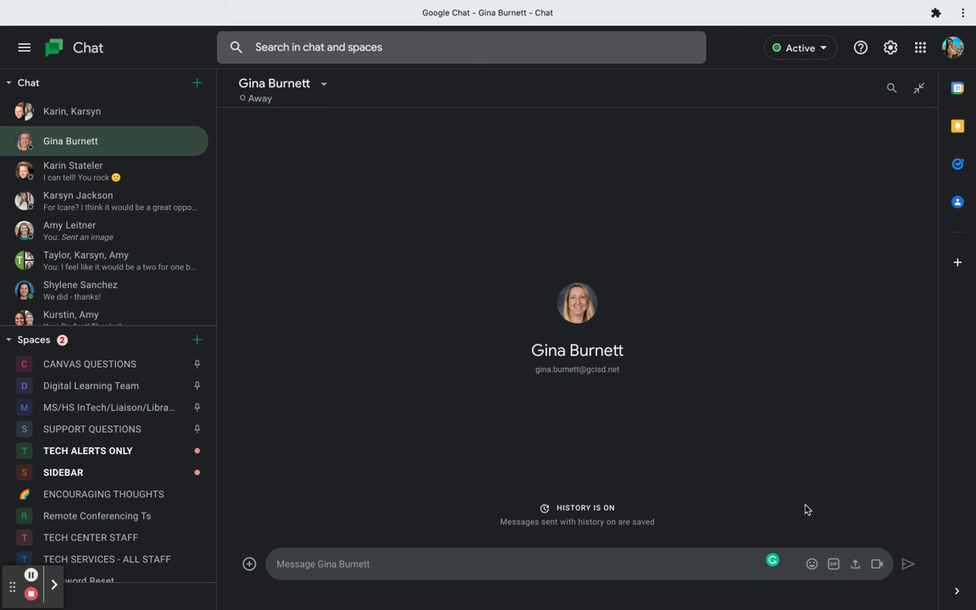
left_click(854, 566)
left_click(666, 292)
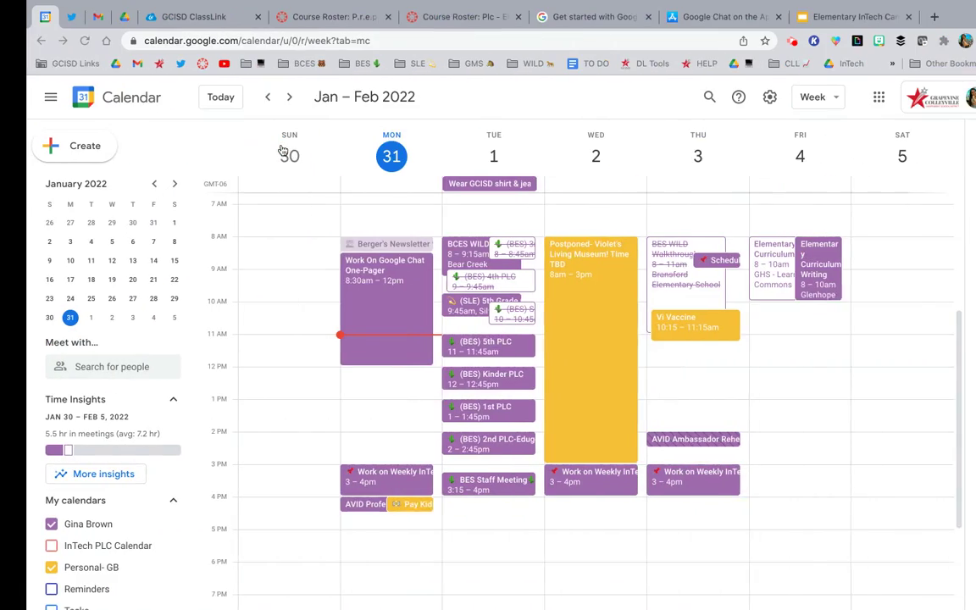
Switch to Google Drive in the browser and copy the sharing link of GCISD Digital Dish- 2:4:22.pdf
left_click(125, 16)
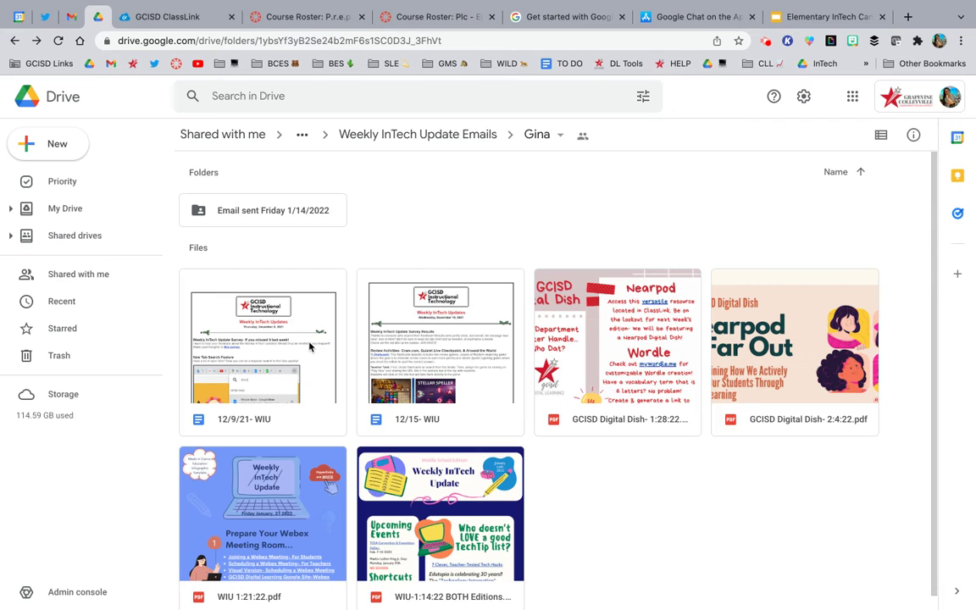
left_click(787, 392)
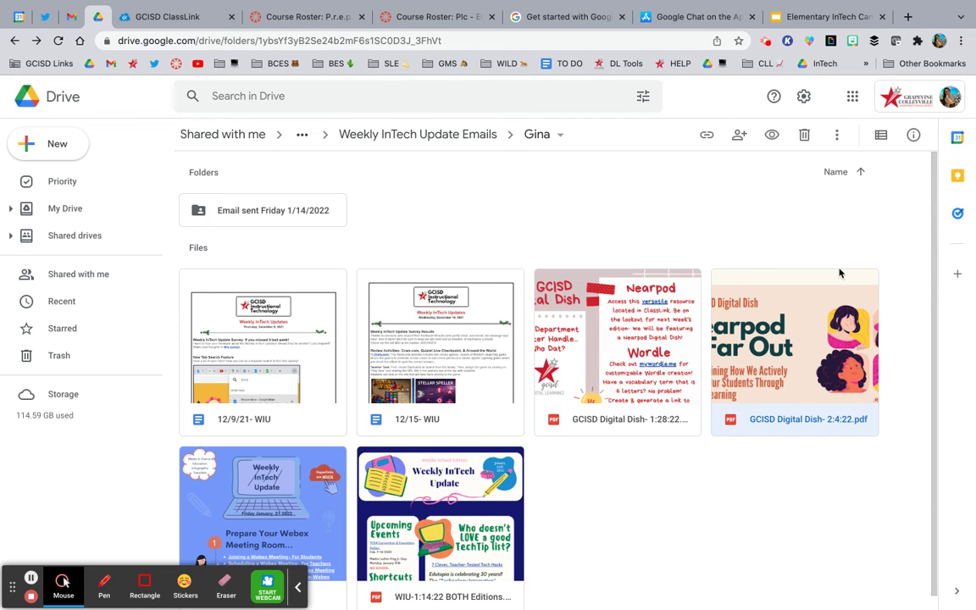
right_click(804, 283)
left_click(729, 300)
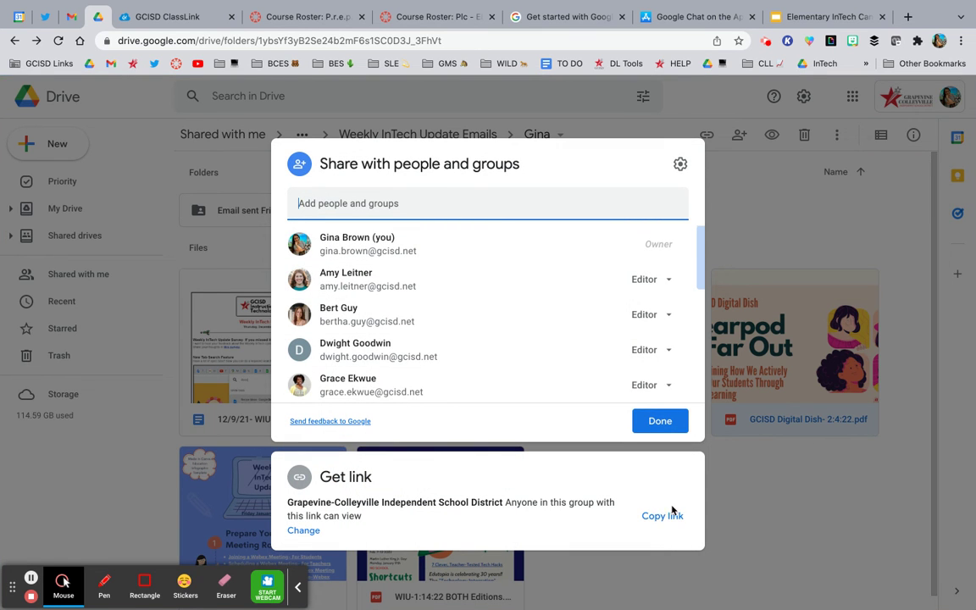
left_click(665, 514)
left_click(659, 427)
Return to Google Chat and paste the PDF's sharing link into the message to the colleague without sending it
key("ctrl+Left")
key("ctrl+Left")
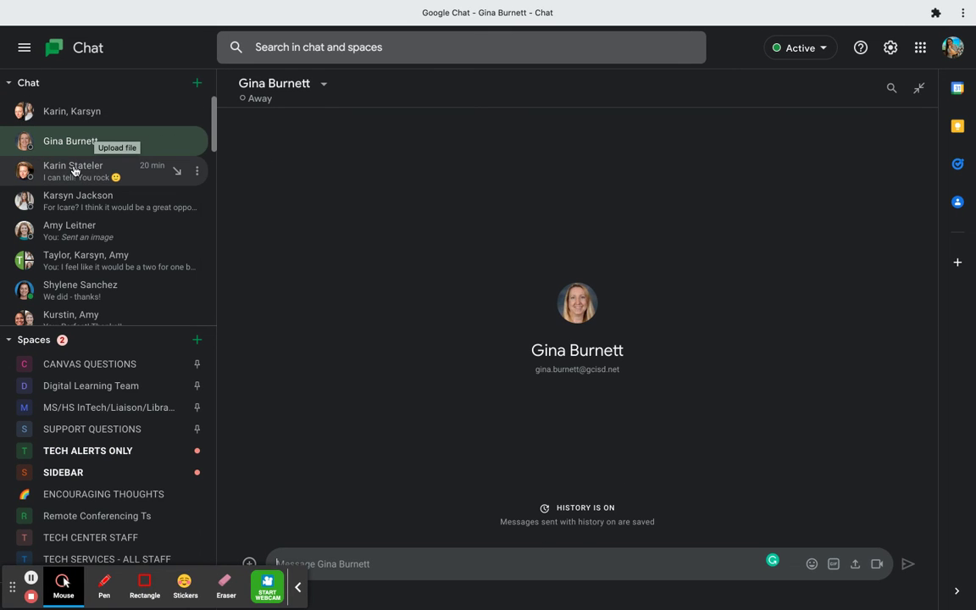
mouse_move(74, 171)
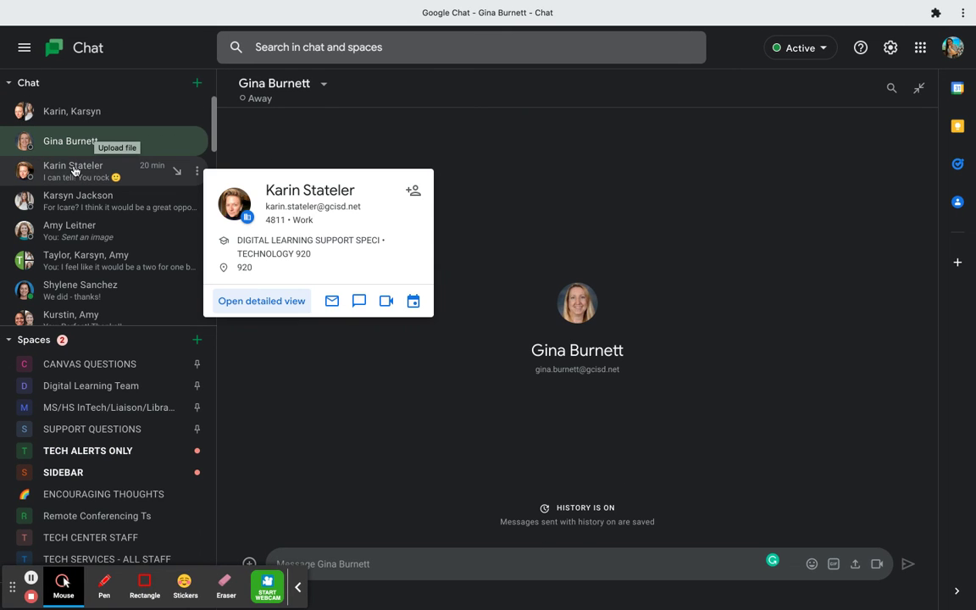
left_click(429, 566)
key("ctrl+v")
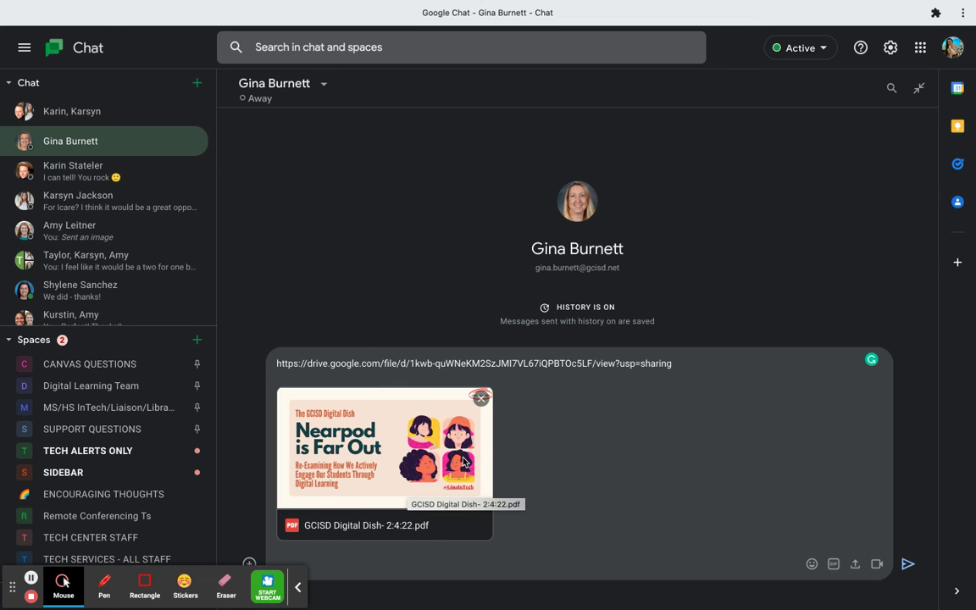
Search all chats and spaces for "cortex", review the matching messages, and clear the search to return to the Chat home view
left_click(445, 47)
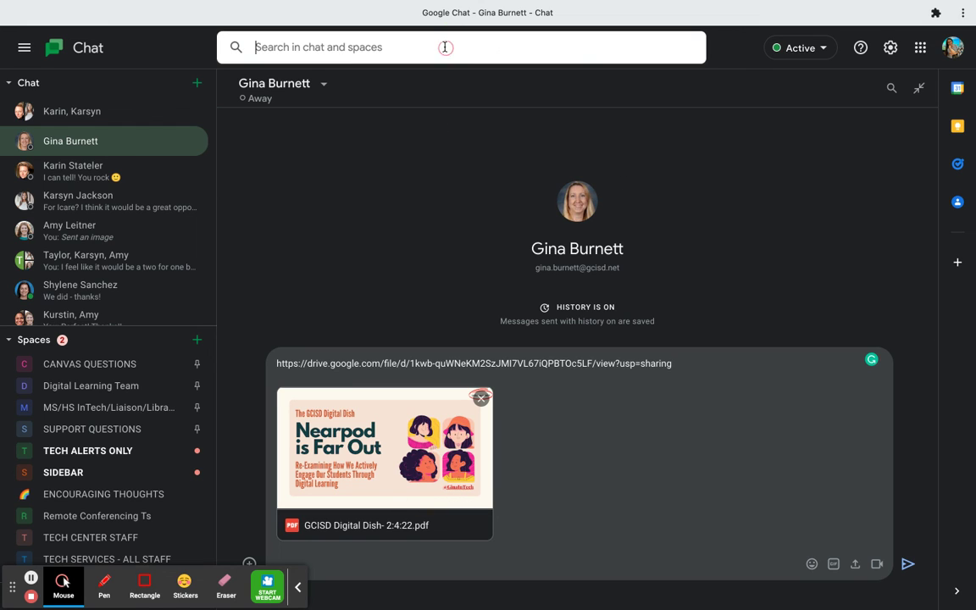
type("cortex")
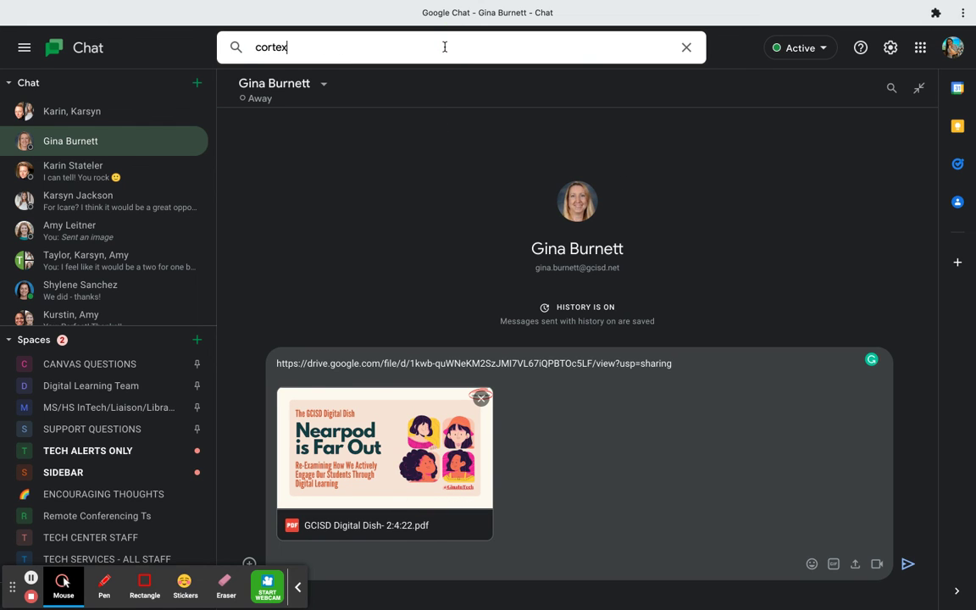
key("Return")
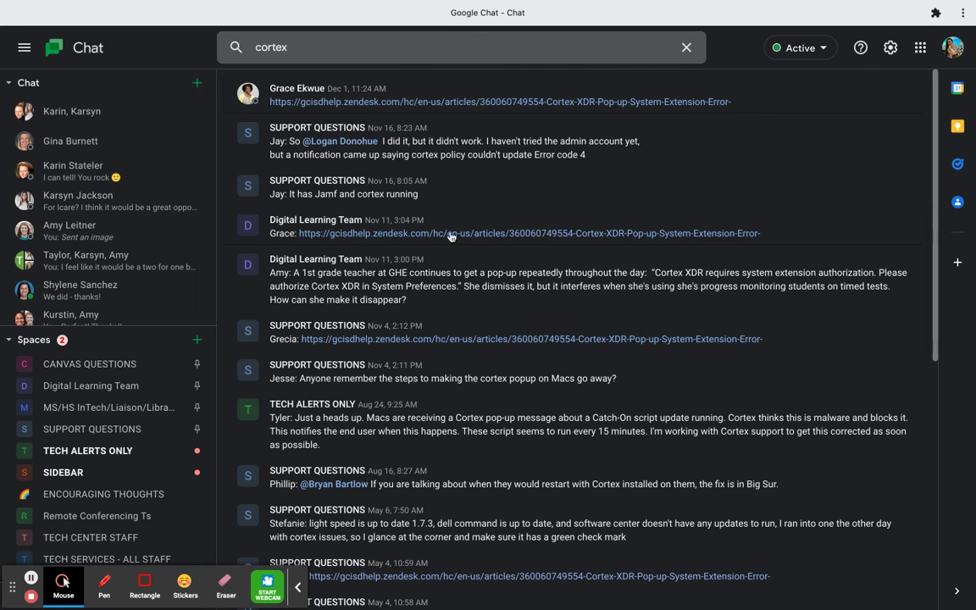
left_click(686, 47)
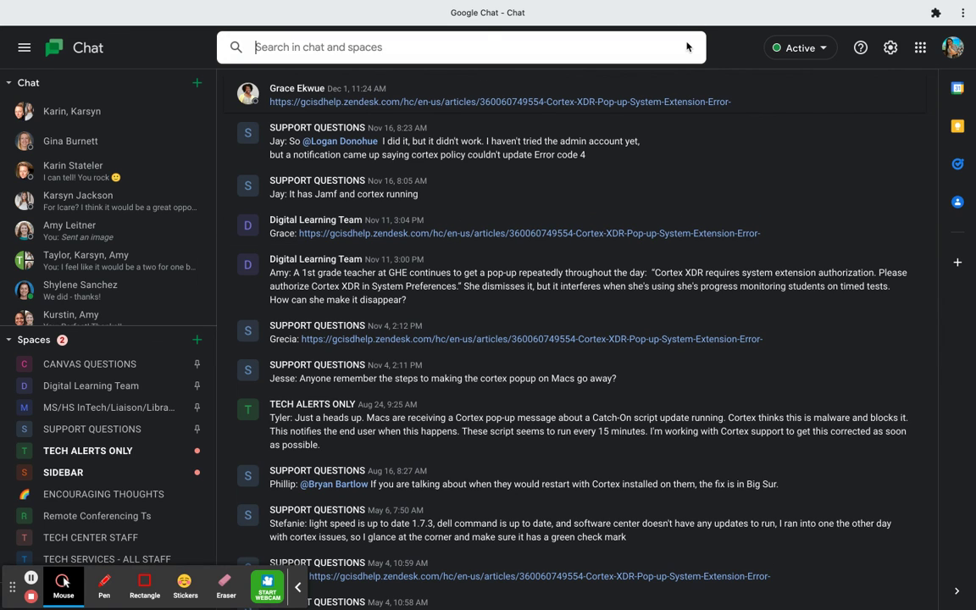
left_click(46, 43)
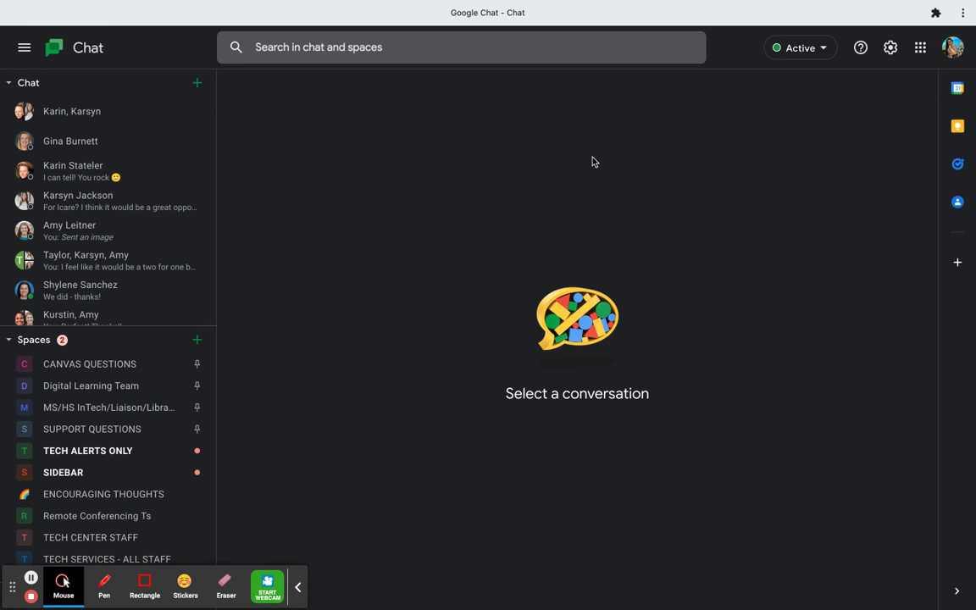
Browse the list of spaces available to join, and close it without joining any
left_click(297, 586)
left_click(196, 342)
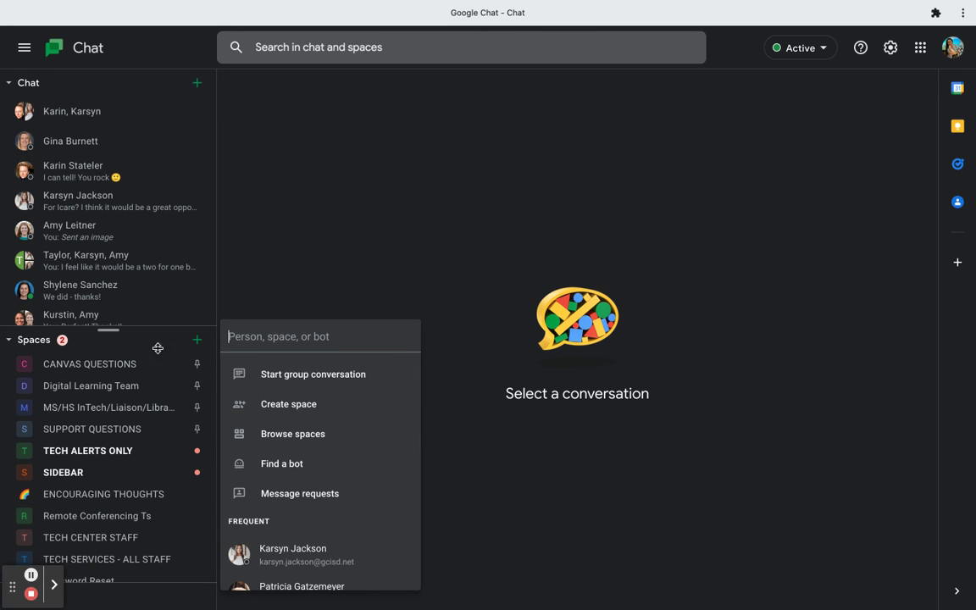
left_click(293, 438)
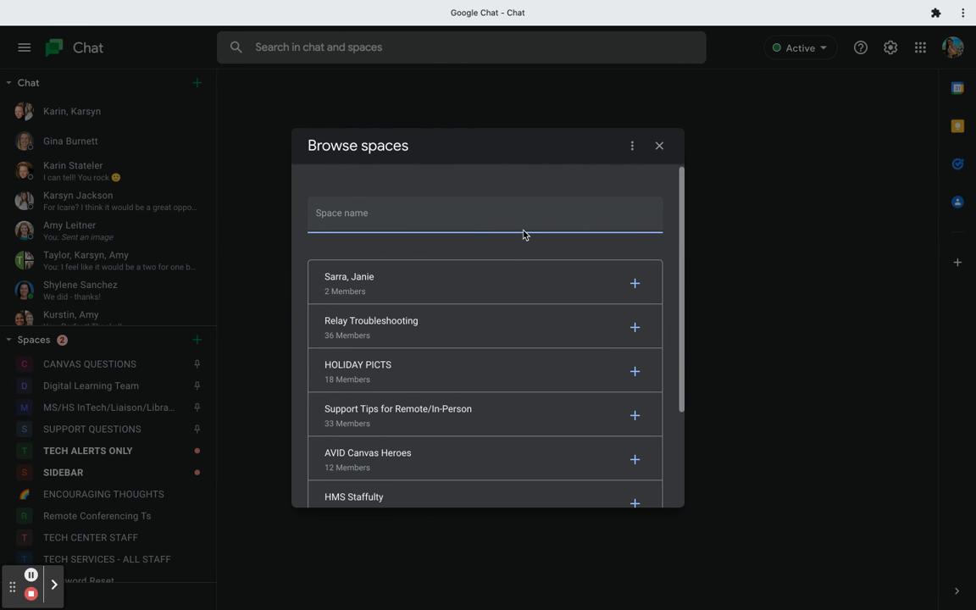
left_click(660, 146)
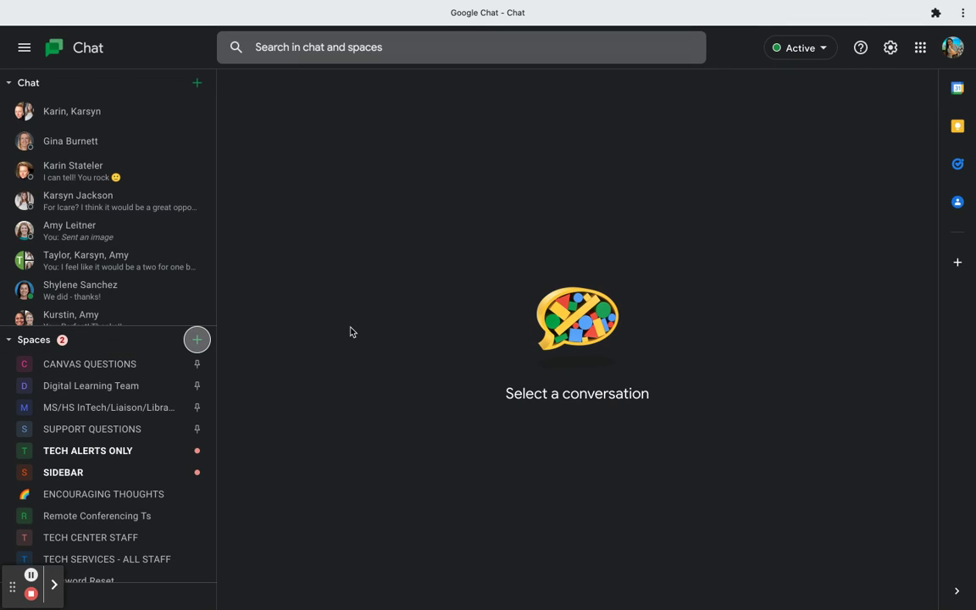